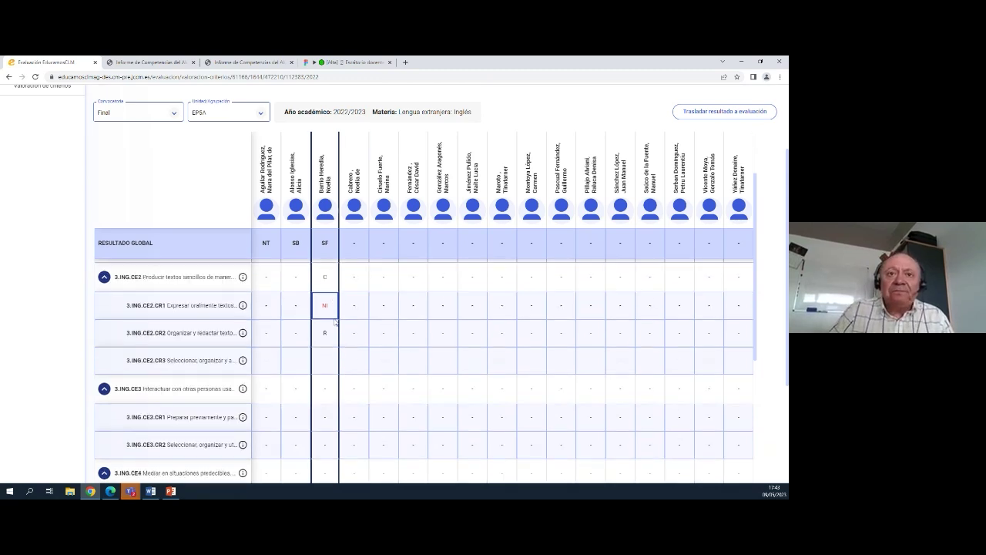
scroll(409, 320, "up", 1)
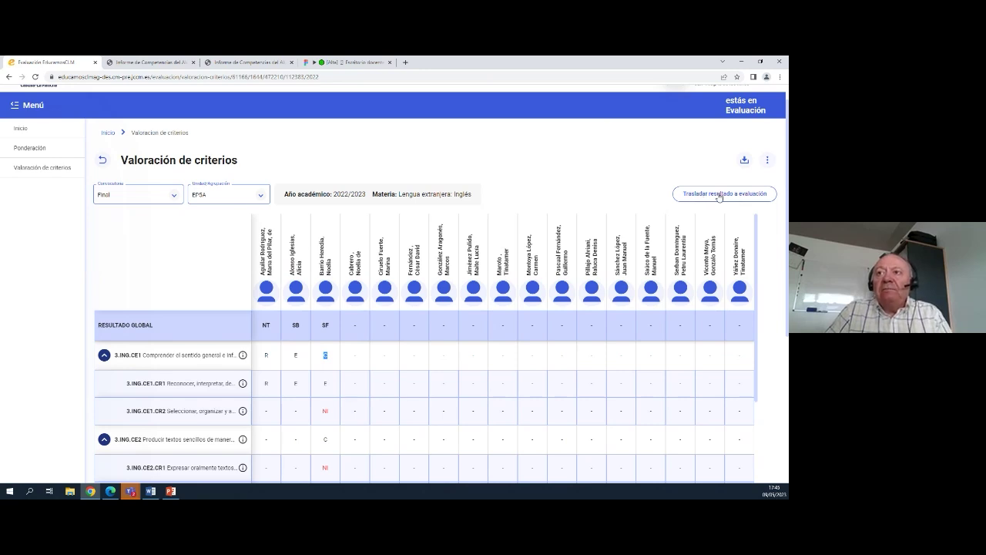
Transfer the Inglés EP5A criteria results to the Final evaluation and accept the confirmation.
left_click(719, 196)
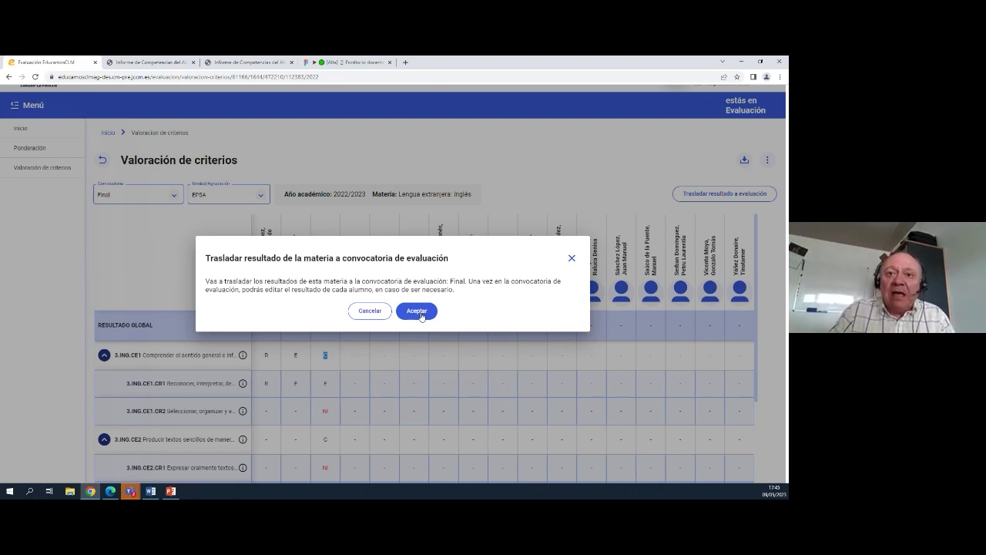
left_click(417, 311)
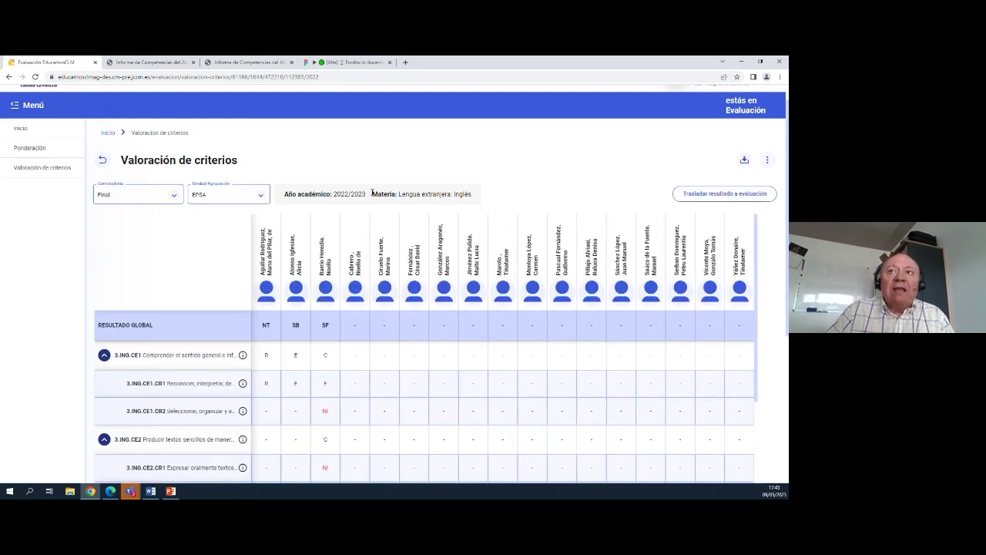
scroll(410, 194, "up", 1)
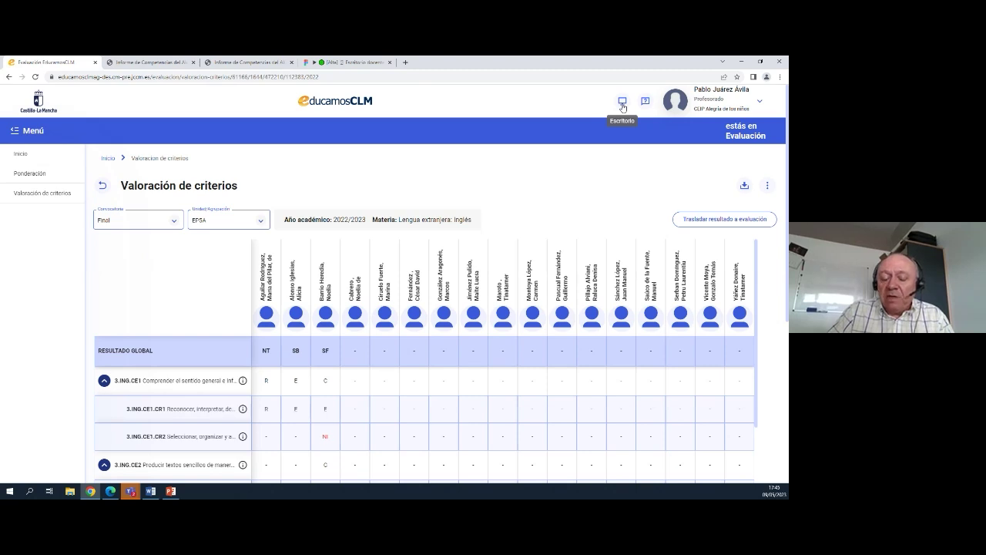
From the desktop, open Evaluación > Convocatorias de evaluación and choose the Final period.
left_click(622, 102)
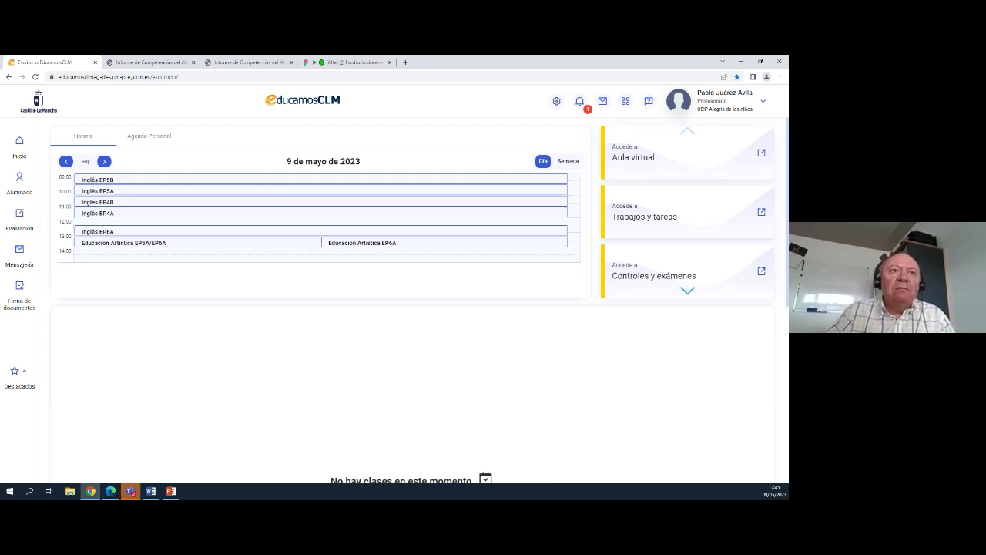
left_click(18, 219)
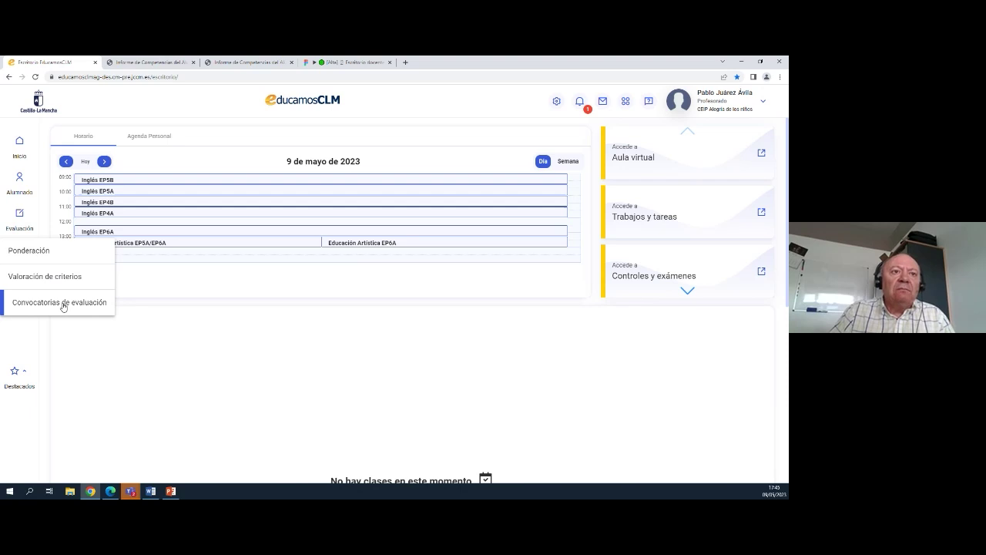
left_click(63, 304)
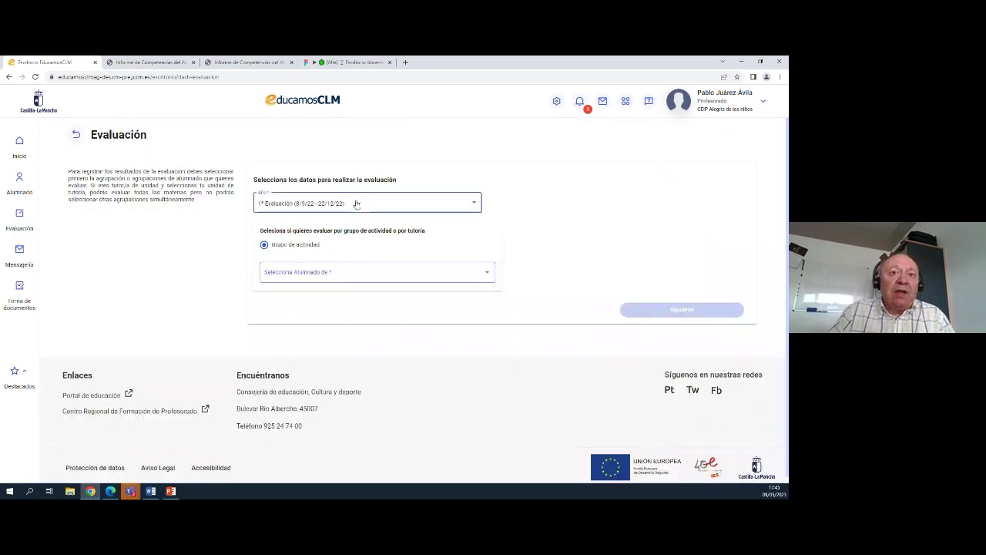
left_click(357, 202)
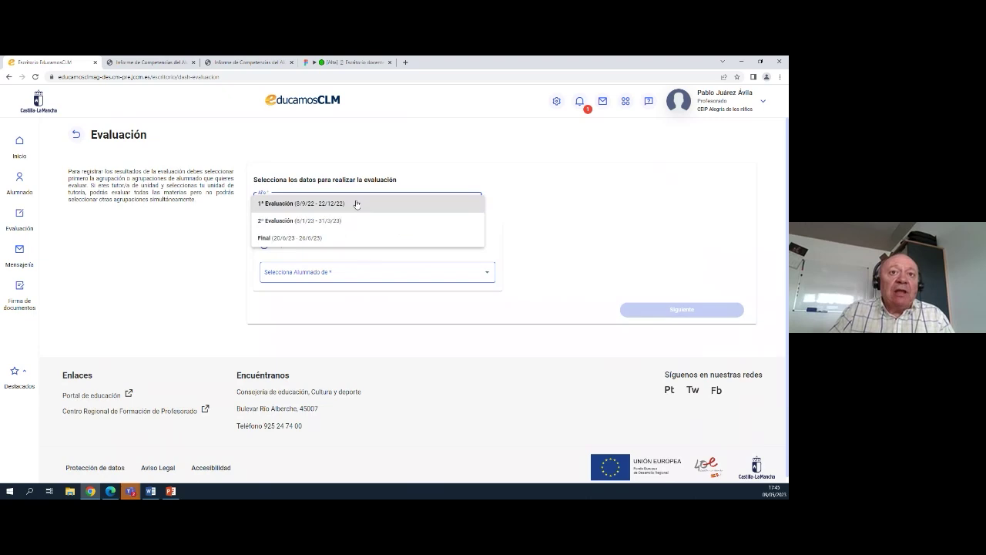
left_click(351, 241)
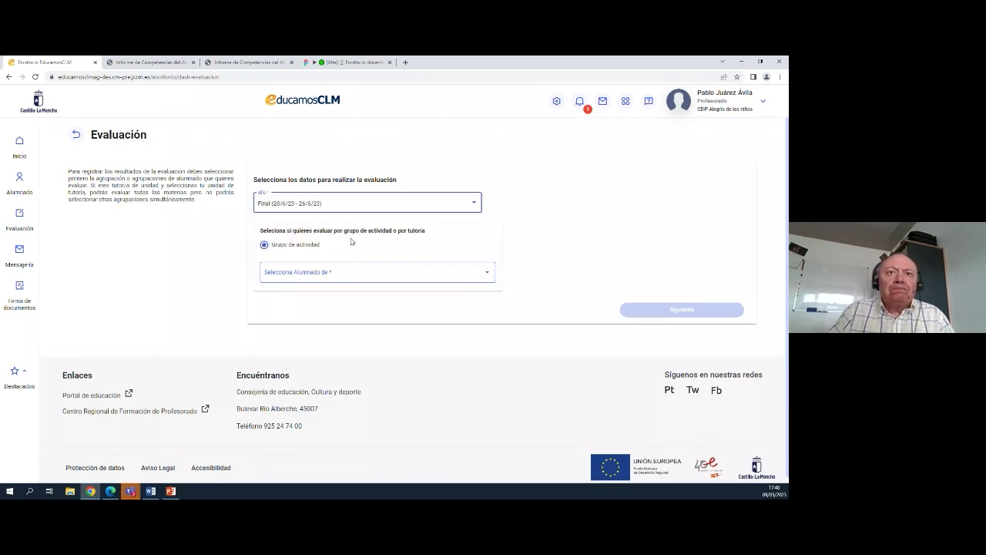
Select Lengua Castellana y Literatura EP1A and the 21/06/2023 session, then continue.
left_click(355, 273)
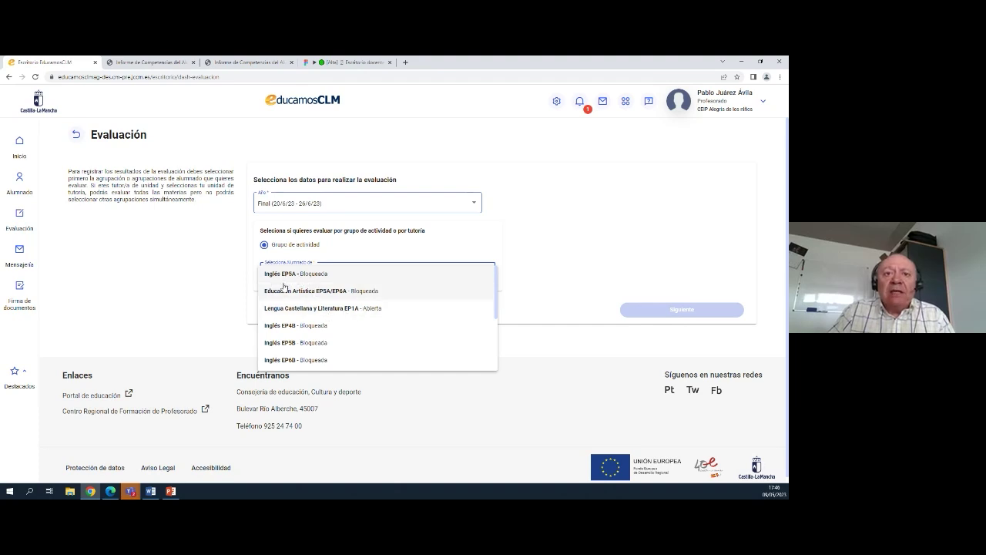
scroll(349, 344, "down", 1)
scroll(349, 347, "up", 1)
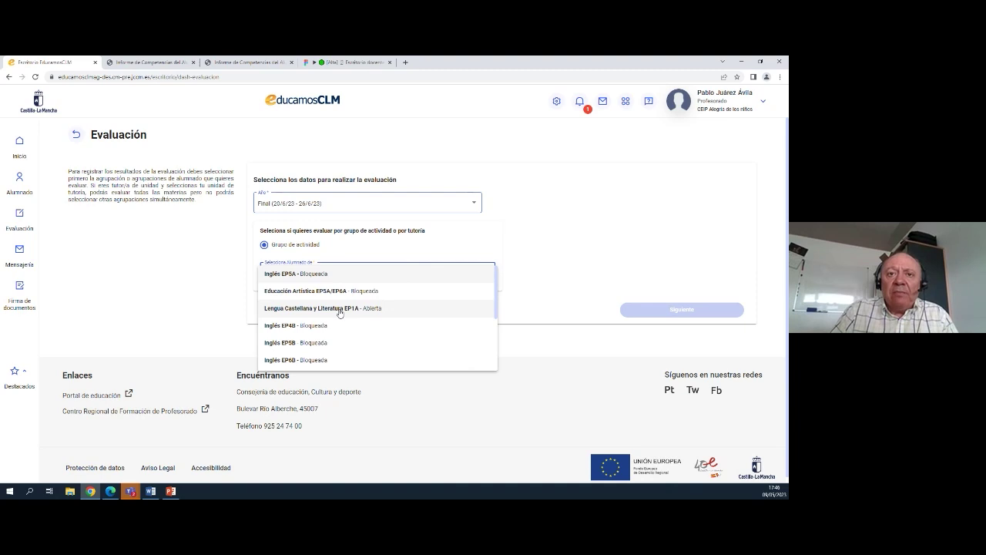
left_click(339, 309)
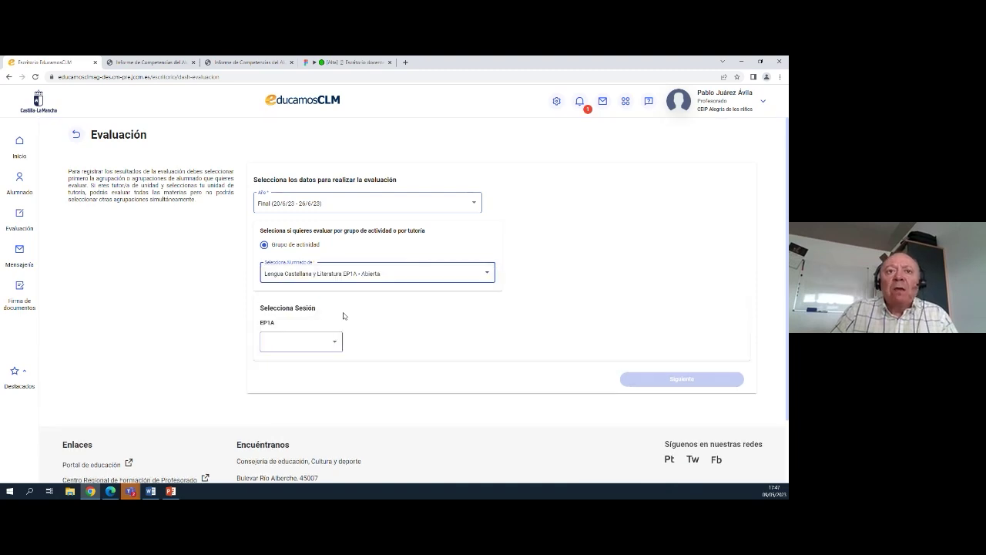
left_click(333, 343)
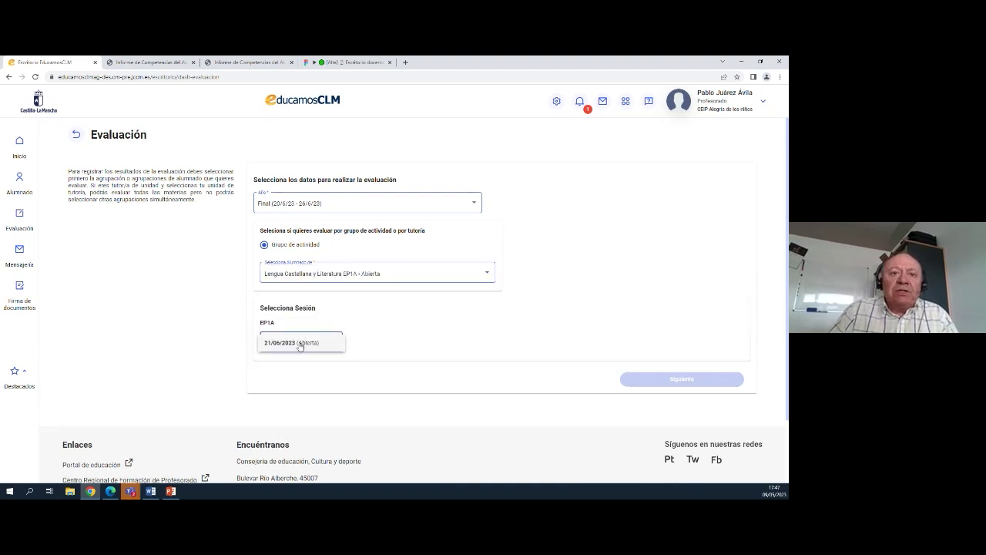
left_click(300, 346)
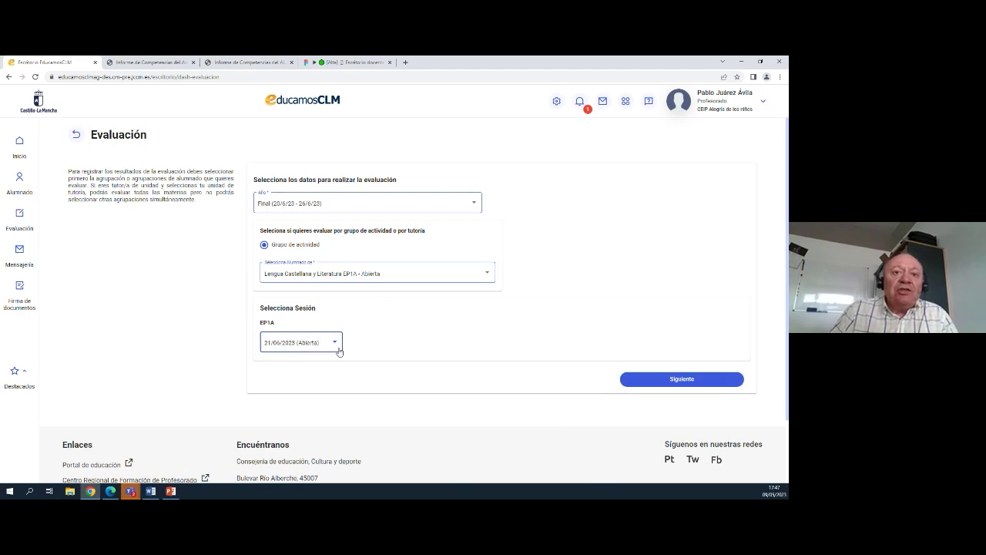
left_click(669, 384)
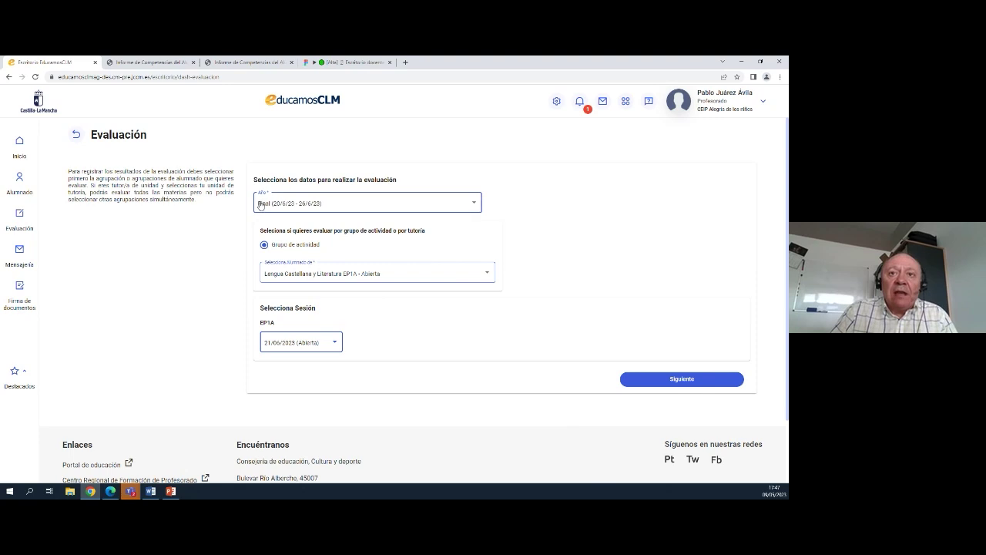
left_click(685, 382)
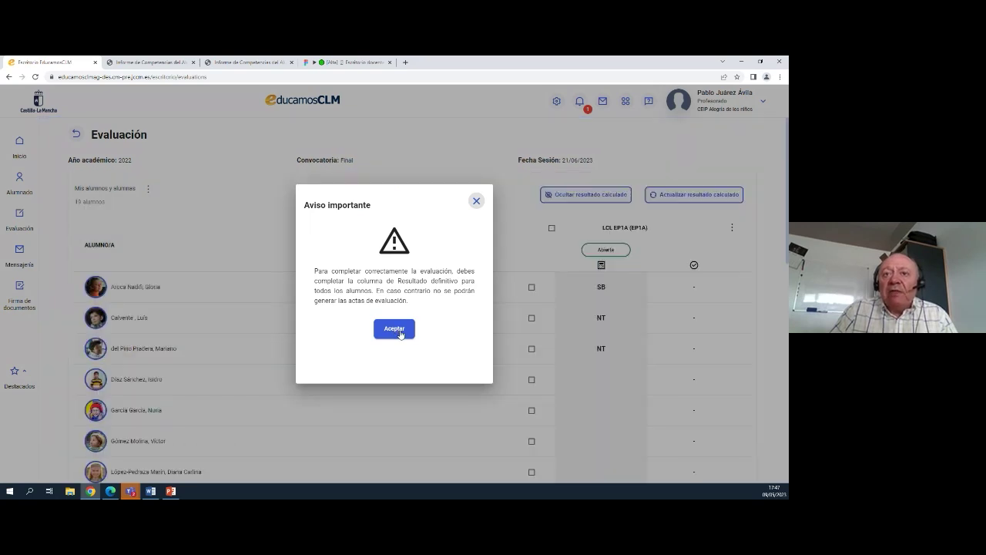
Accept the 'Aviso importante' notice about final results.
left_click(401, 335)
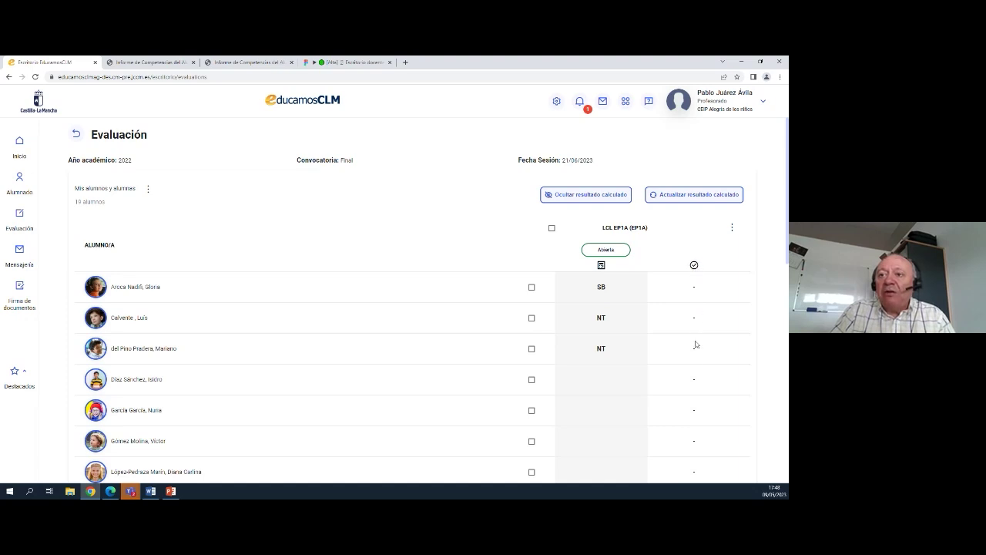
mouse_move(694, 417)
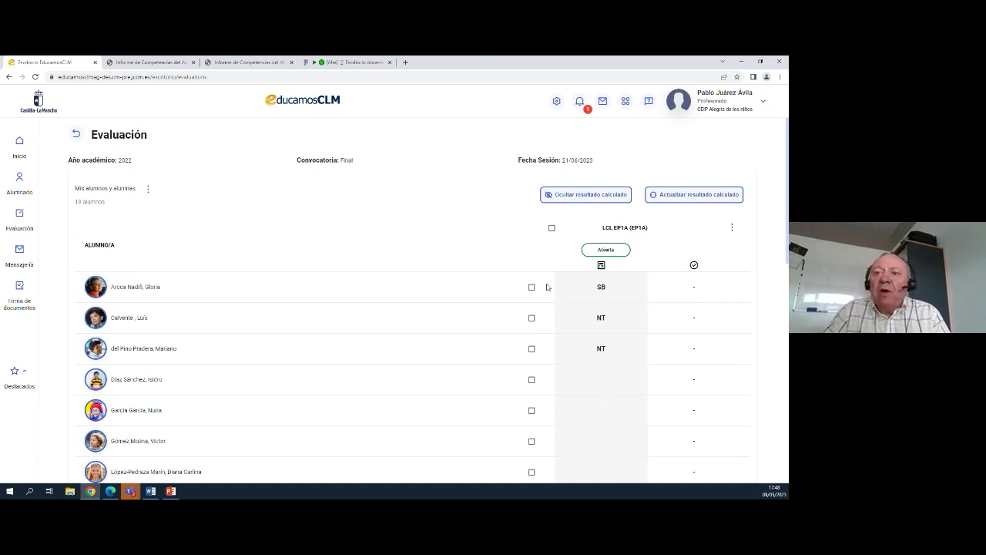
Select all students and pass the calculated results into the LCL EP1A final grades.
left_click(552, 229)
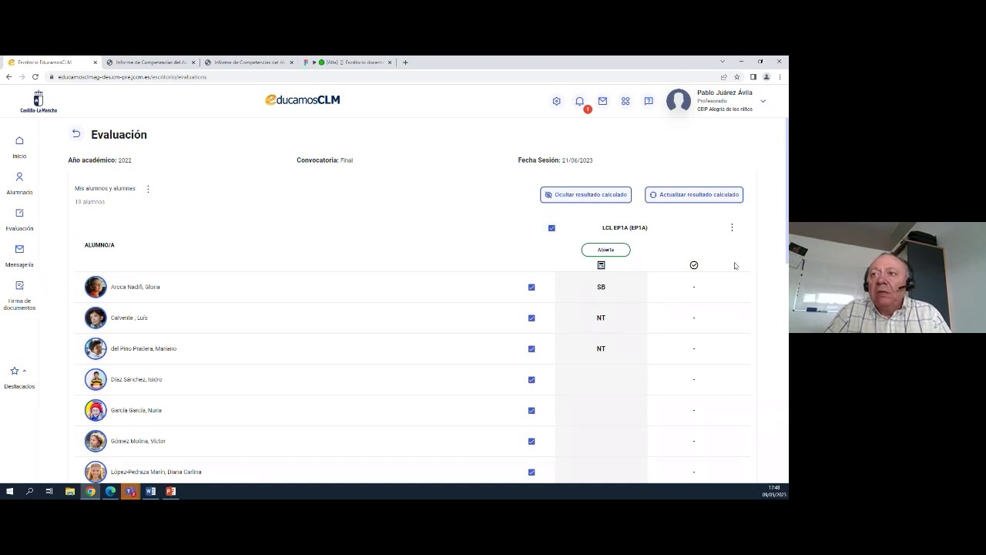
left_click(732, 228)
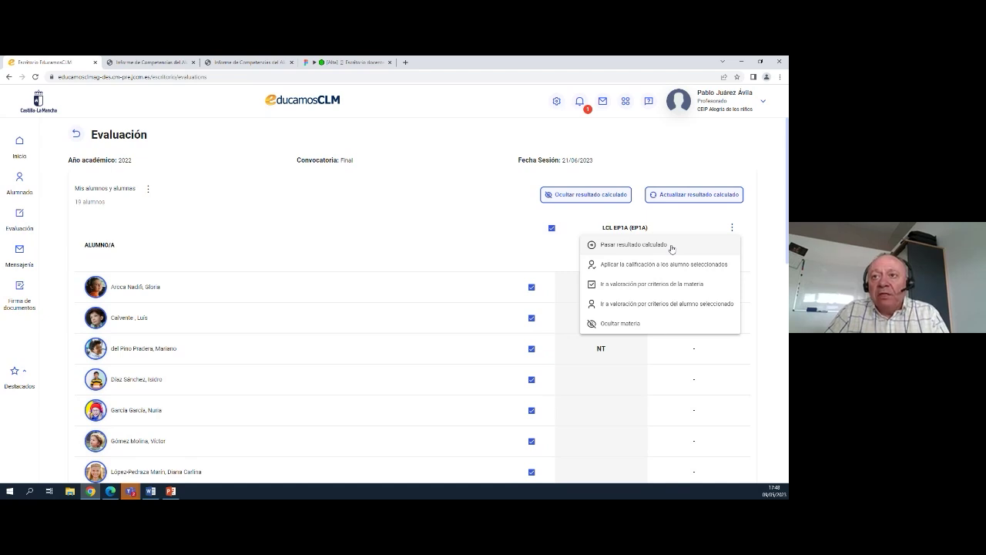
left_click(671, 246)
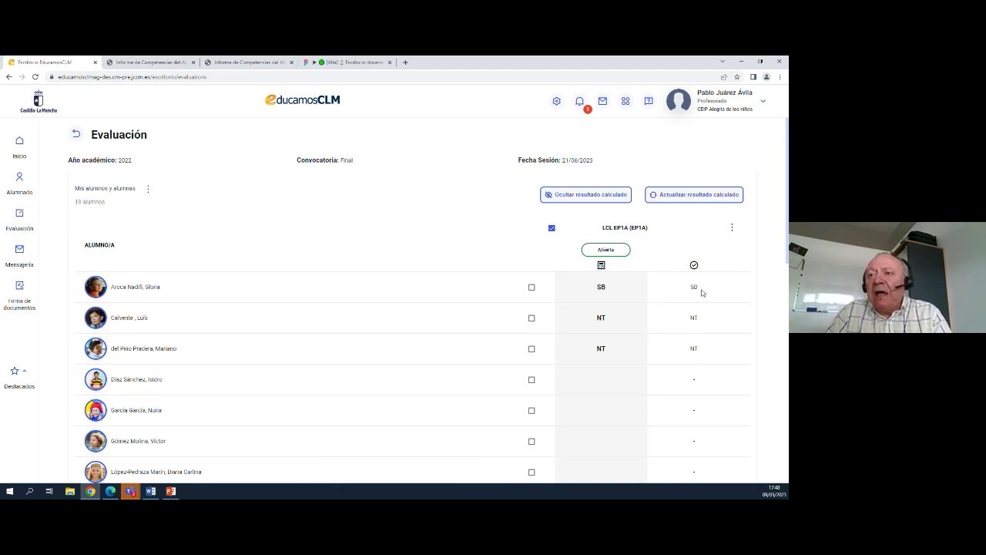
Set the fourth student's final grade to Notable and the second student's to Sobresaliente.
mouse_move(692, 381)
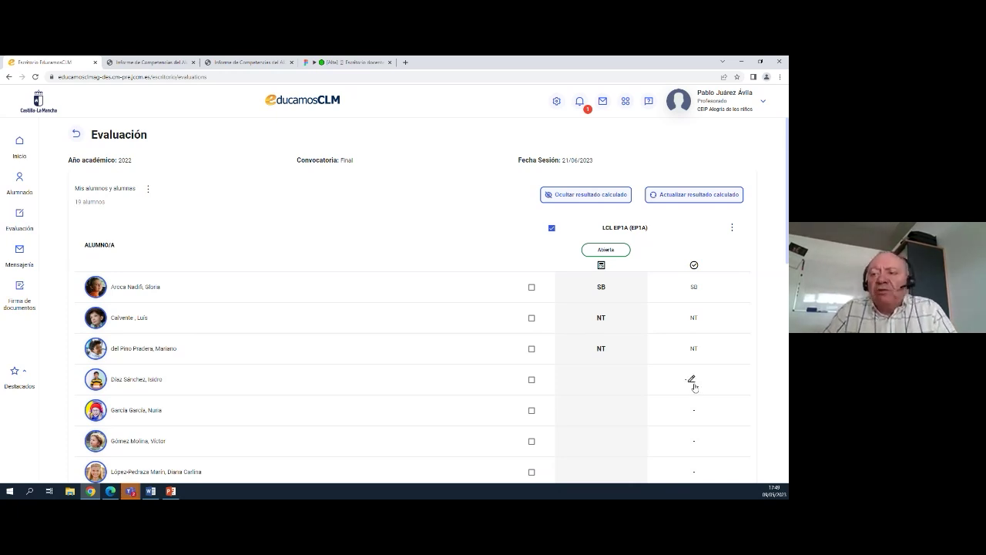
left_click(691, 383)
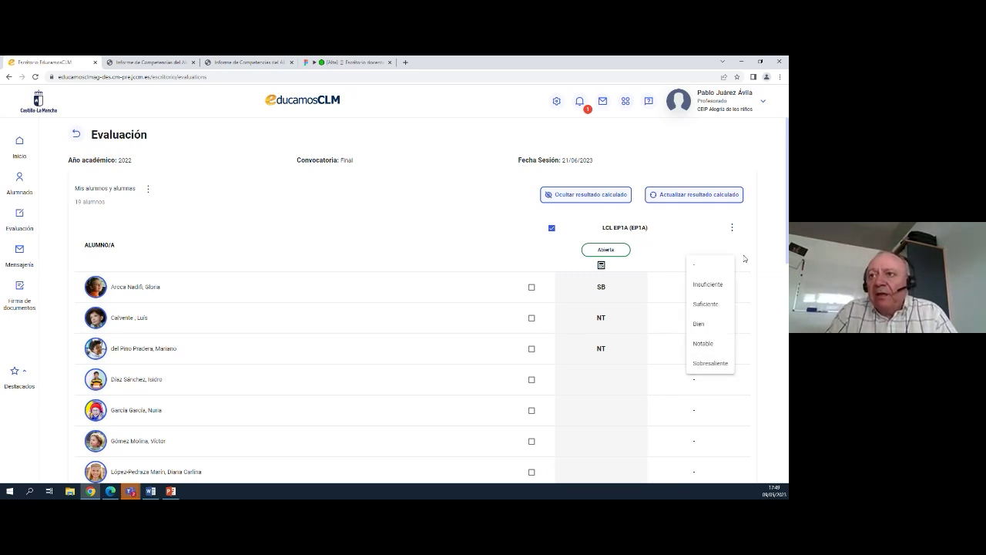
left_click(713, 347)
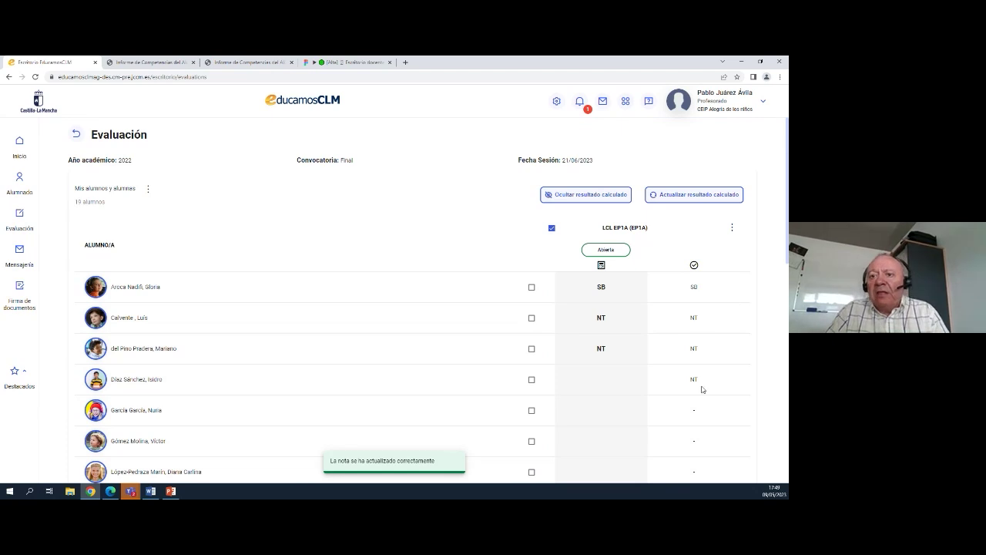
mouse_move(698, 385)
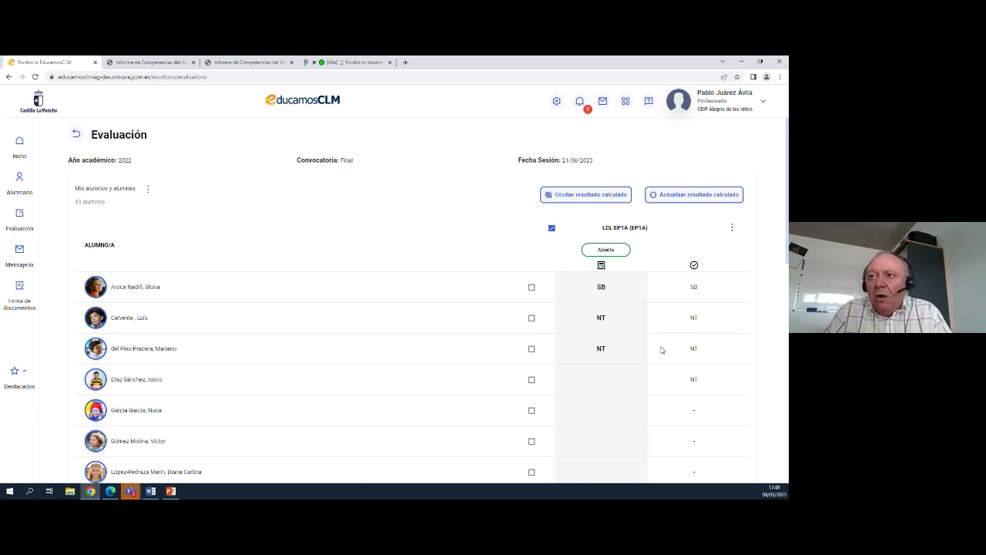
left_click(695, 319)
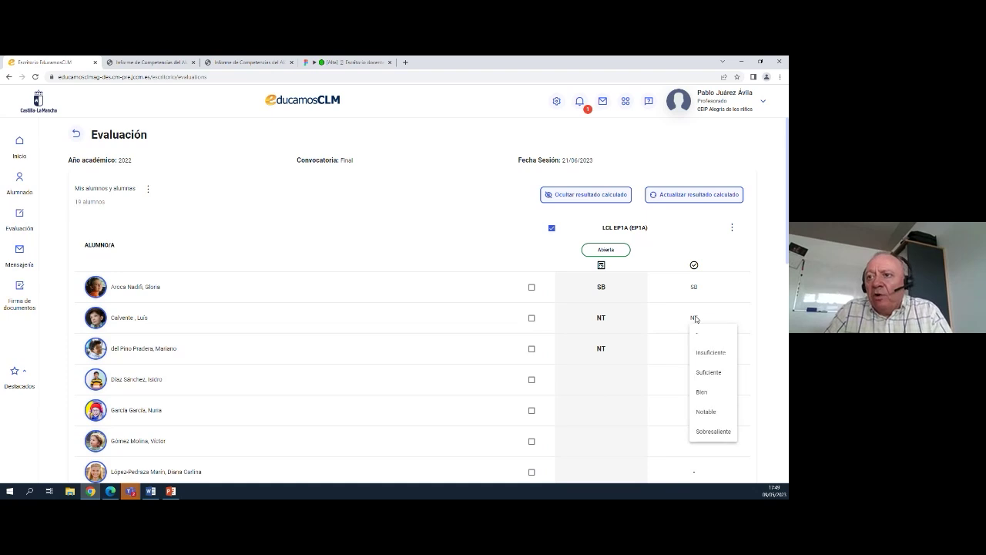
left_click(714, 431)
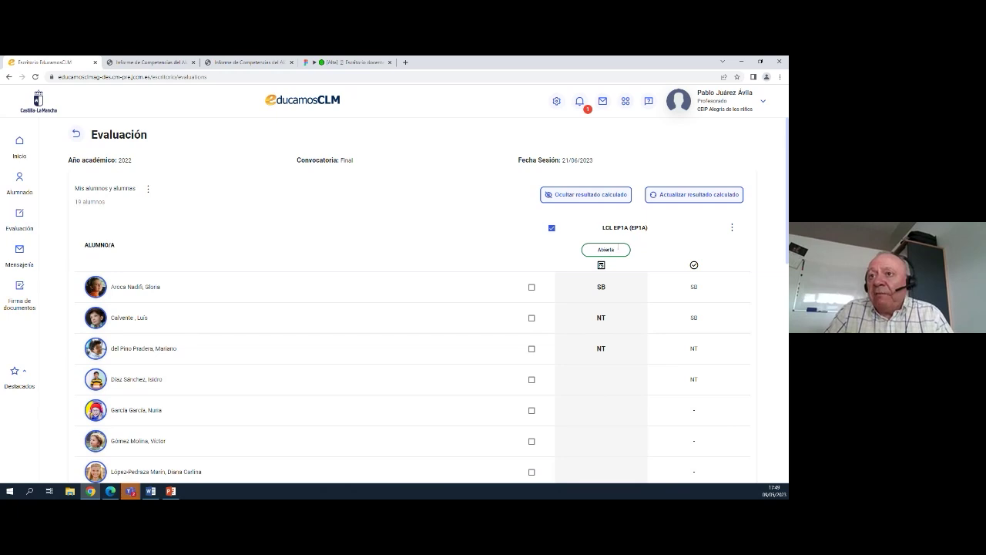
Restore the second student's final grade from the calculated NT result via 'Pasar resultado calculado'.
left_click(531, 318)
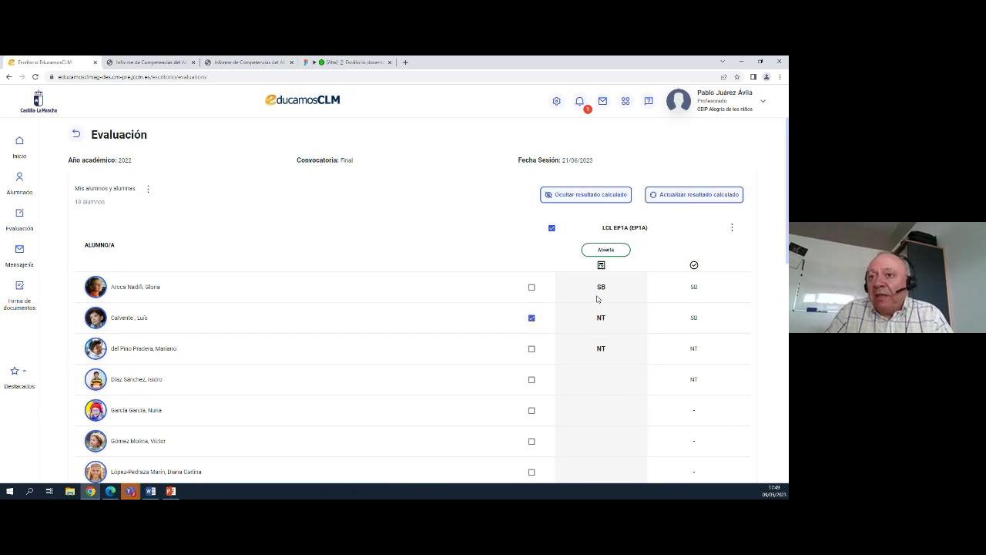
left_click(731, 227)
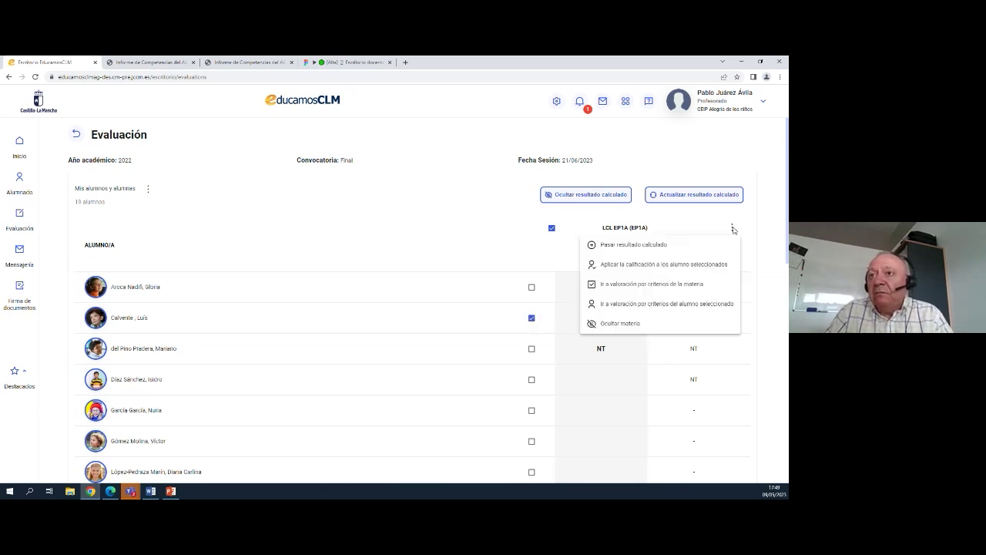
left_click(670, 246)
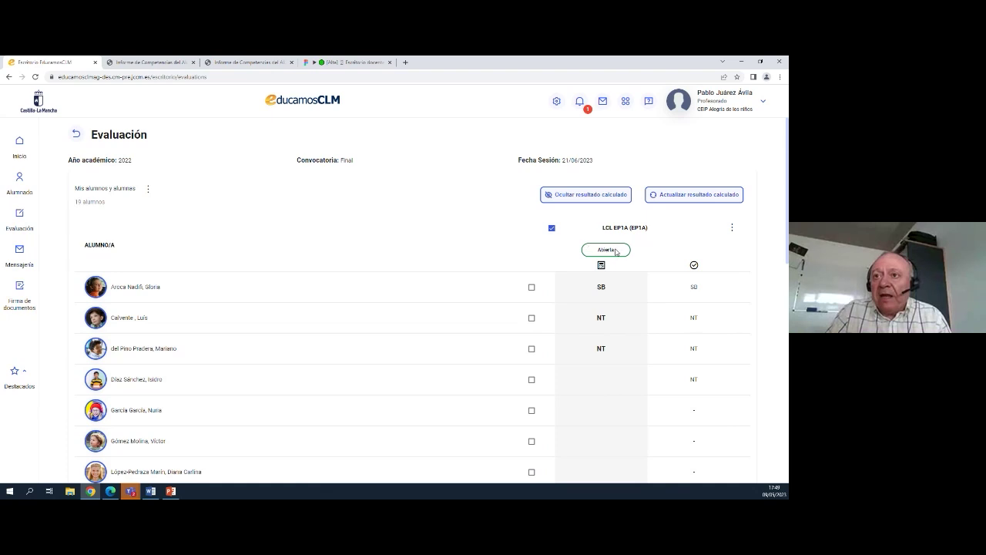
Open and close the LCL EP1A column menu without choosing, then scroll through the student list.
mouse_move(693, 291)
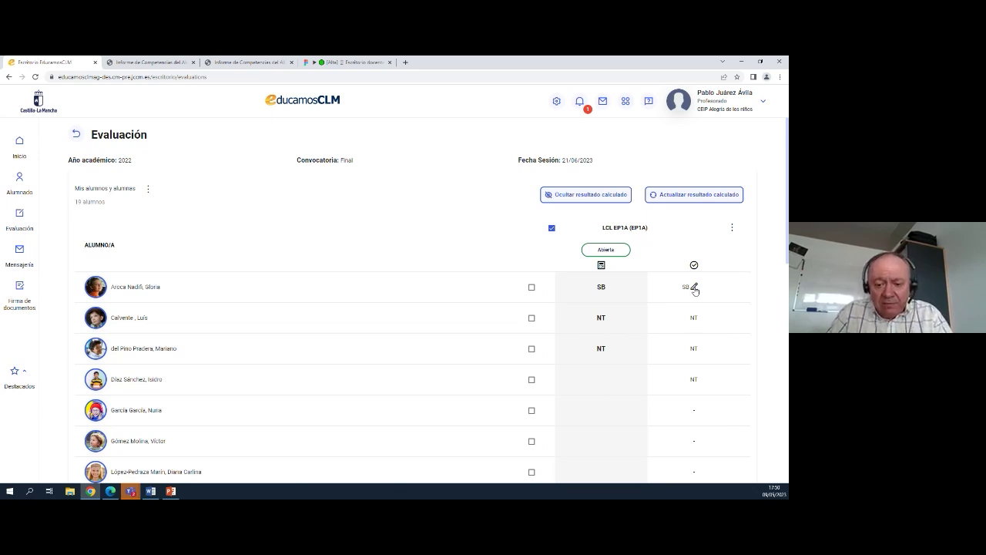
left_click(732, 227)
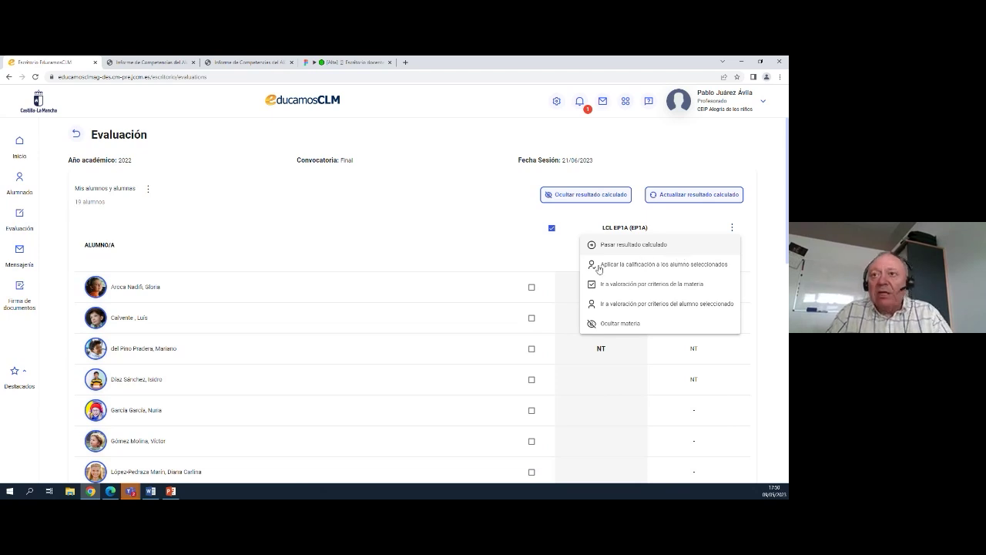
left_click(563, 263)
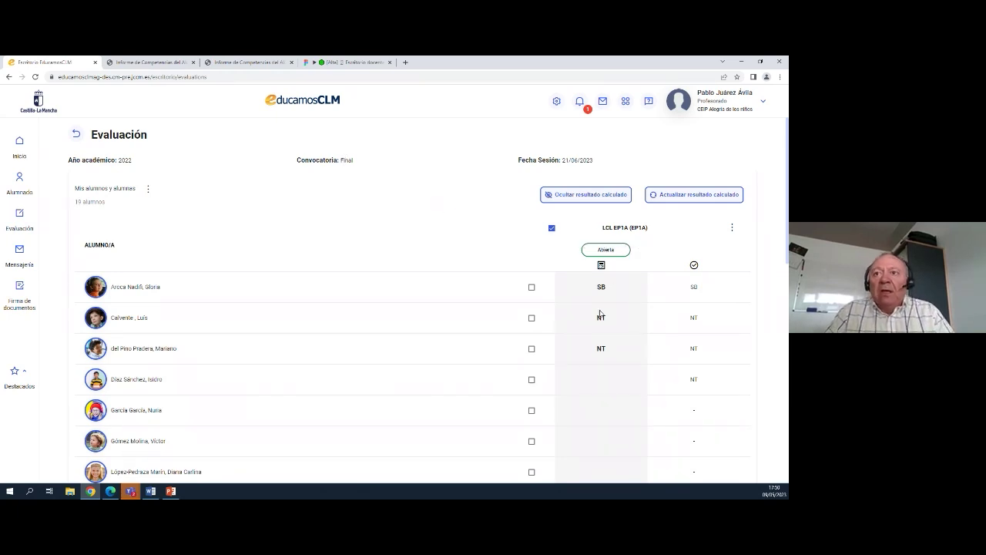
scroll(600, 312, "down", 1)
scroll(600, 312, "down", 3)
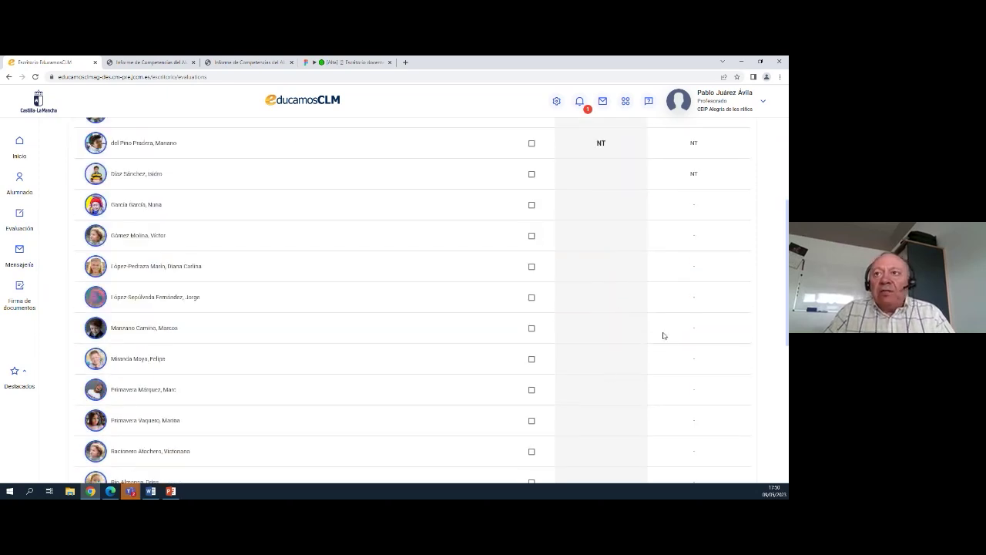
scroll(662, 333, "up", 2)
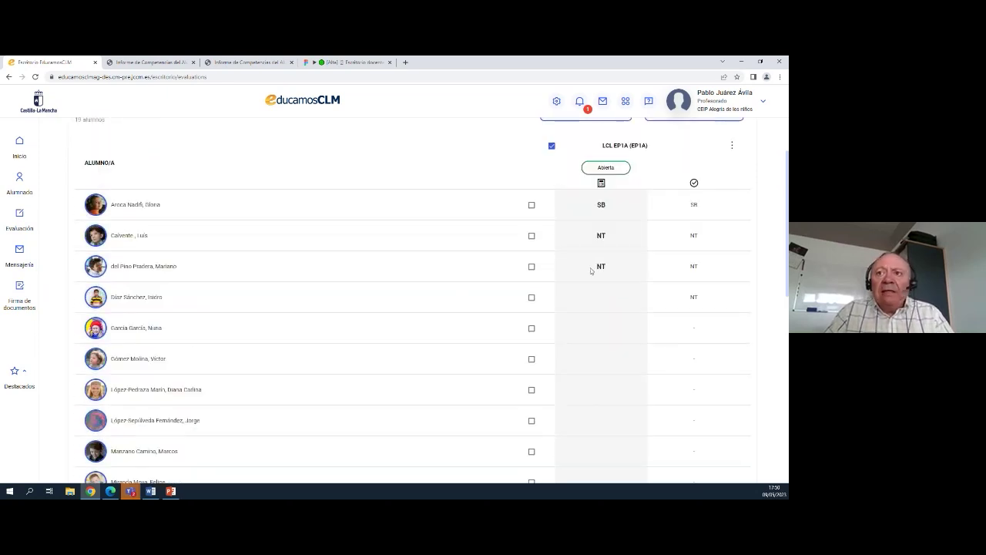
scroll(635, 254, "up", 1)
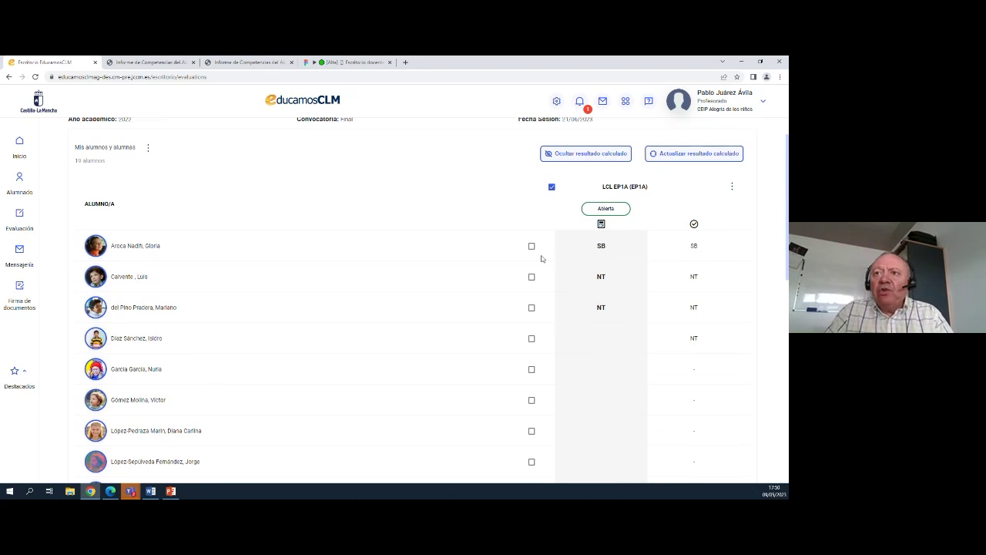
Tick the third student and choose 'Ir a valoración por criterios del alumno seleccionado'.
left_click(531, 308)
left_click(733, 186)
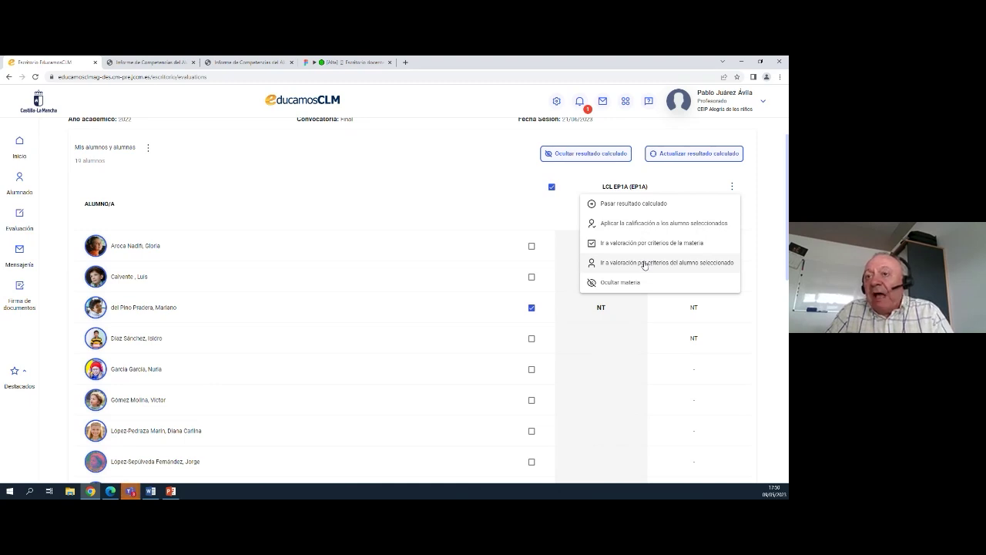
left_click(645, 263)
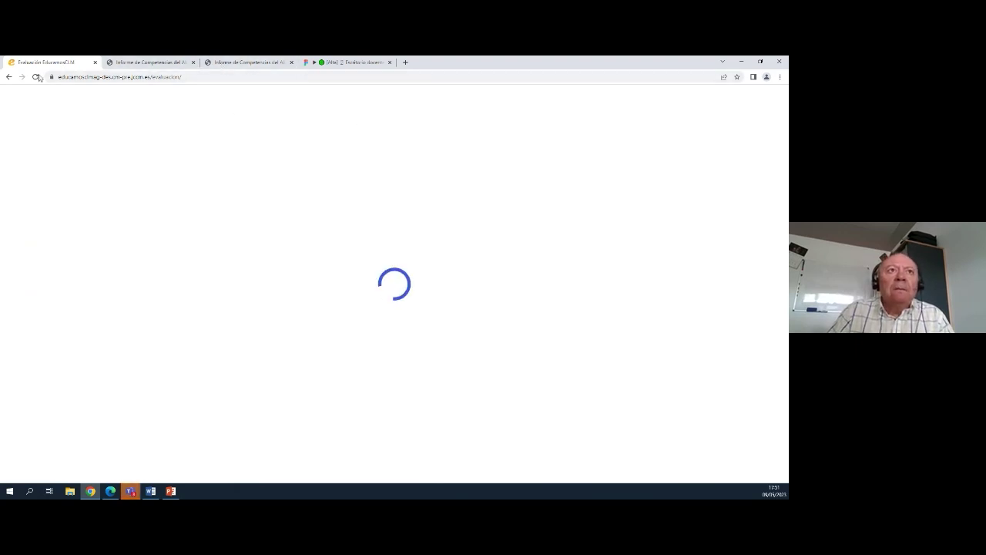
Glance at the 'Informe de Competencias' PDF tab, then return to the EducamosCLM tab.
left_click(151, 63)
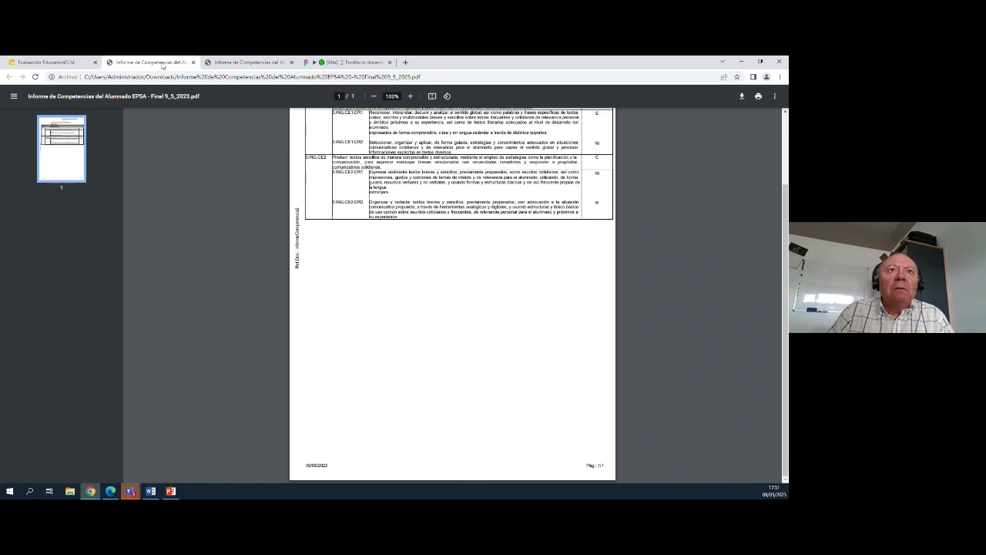
left_click(81, 63)
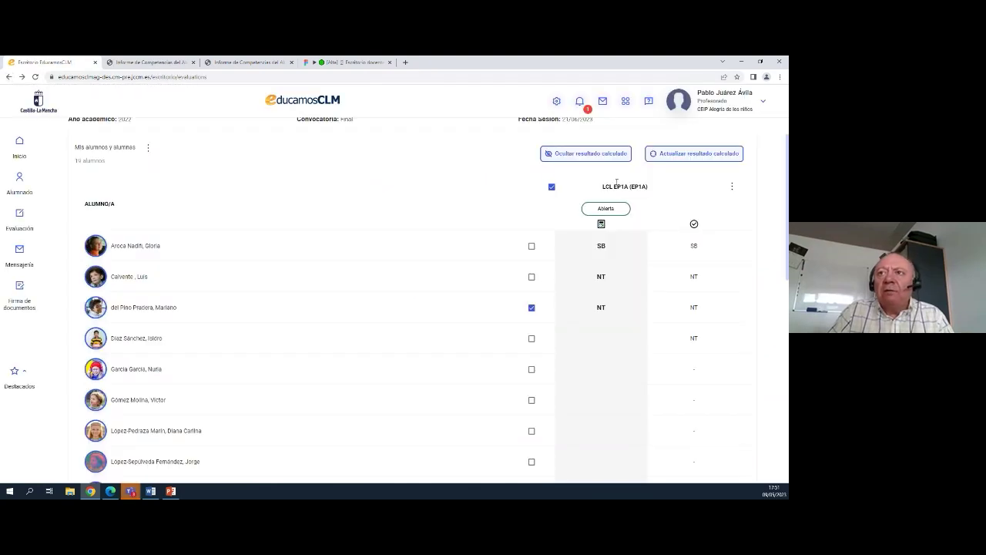
left_click(684, 156)
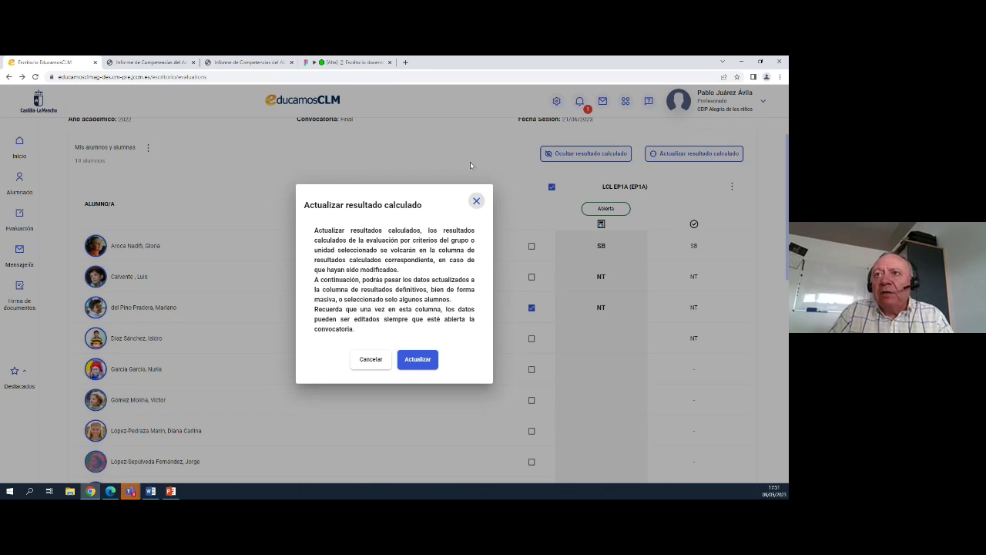
left_click(476, 201)
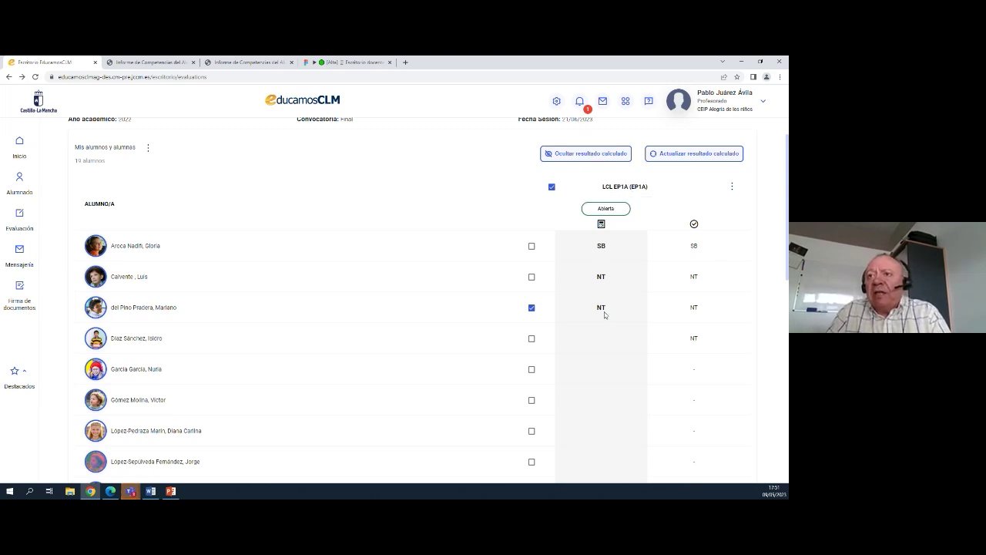
mouse_move(688, 245)
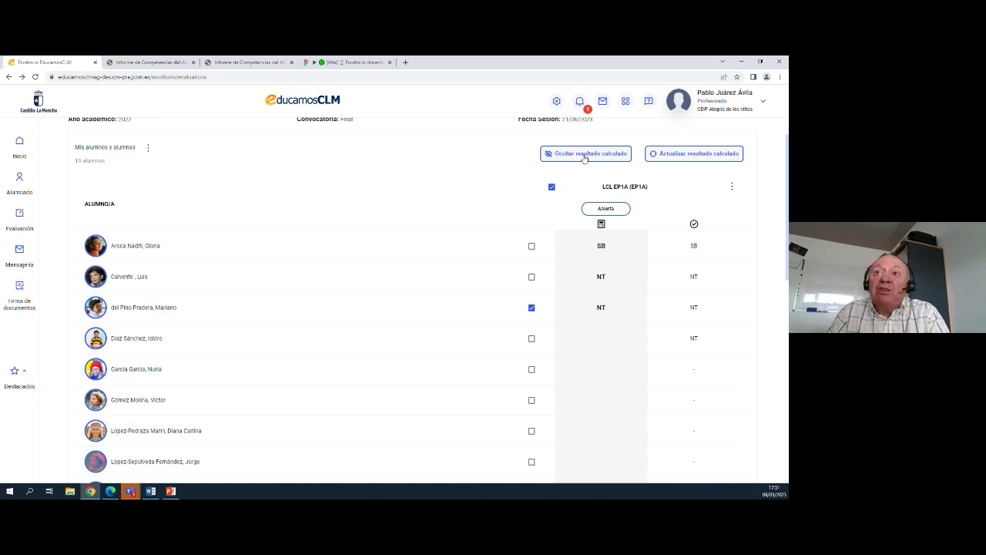
Toggle the calculated-result column, mark the first student, and choose 'Ir a valoración por criterios de la materia'.
left_click(584, 155)
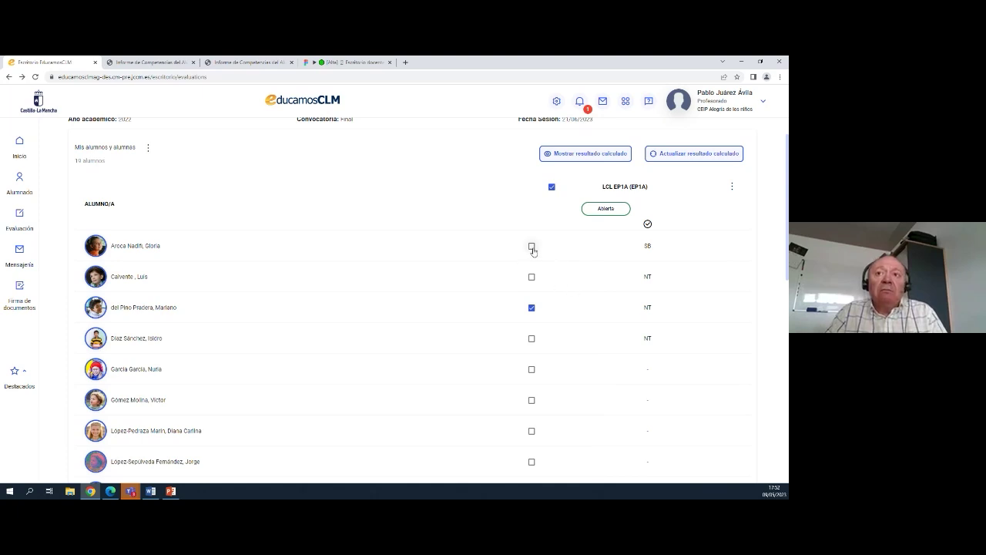
left_click(531, 247)
left_click(532, 308)
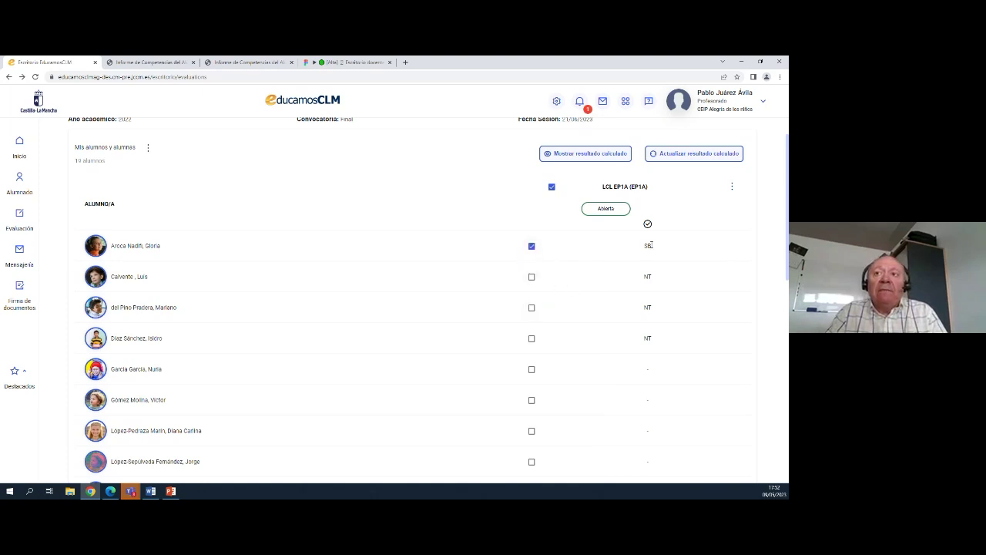
mouse_move(651, 247)
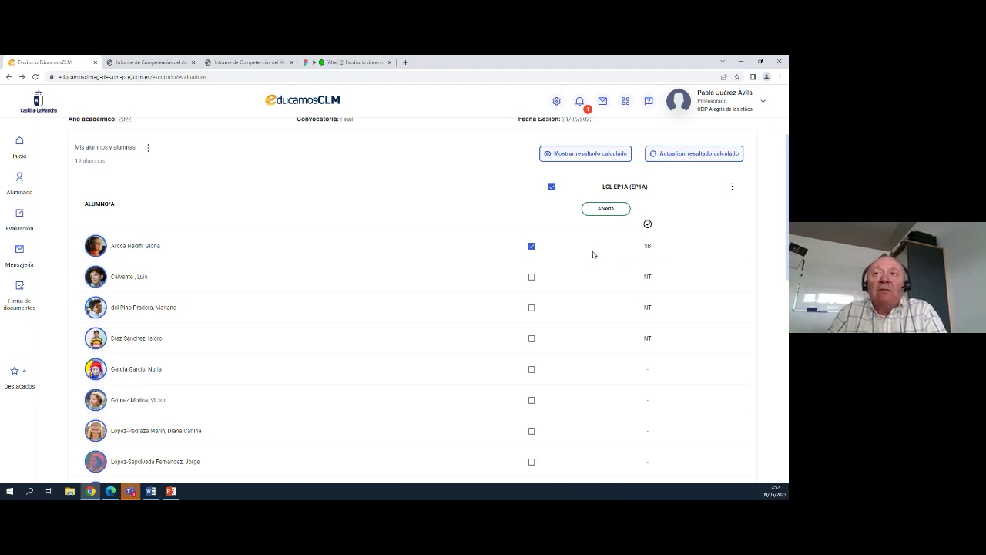
left_click(585, 154)
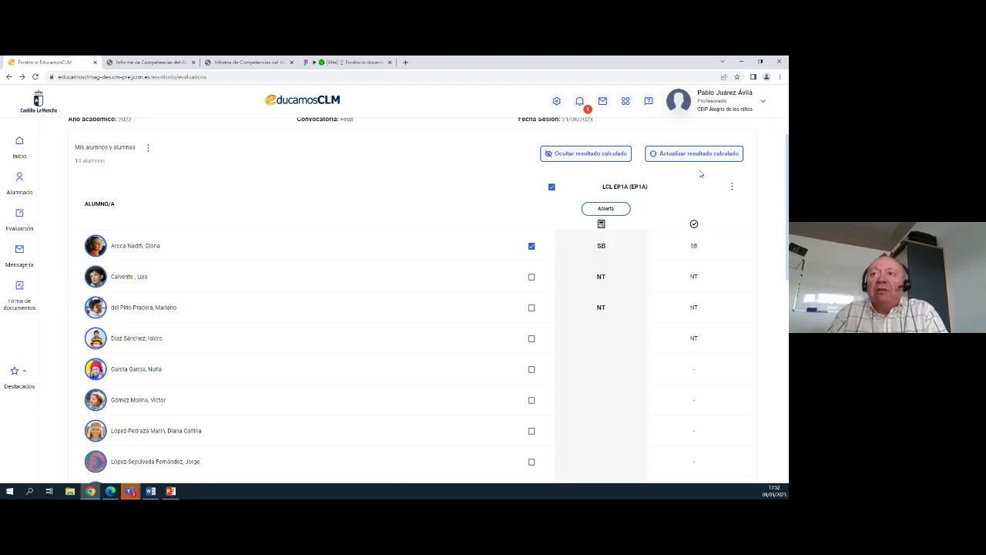
left_click(732, 187)
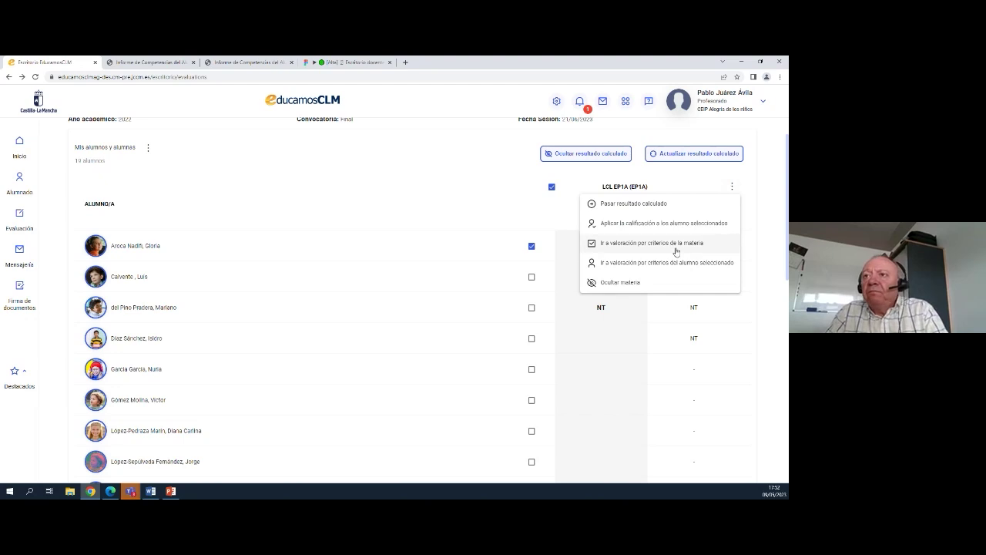
left_click(675, 245)
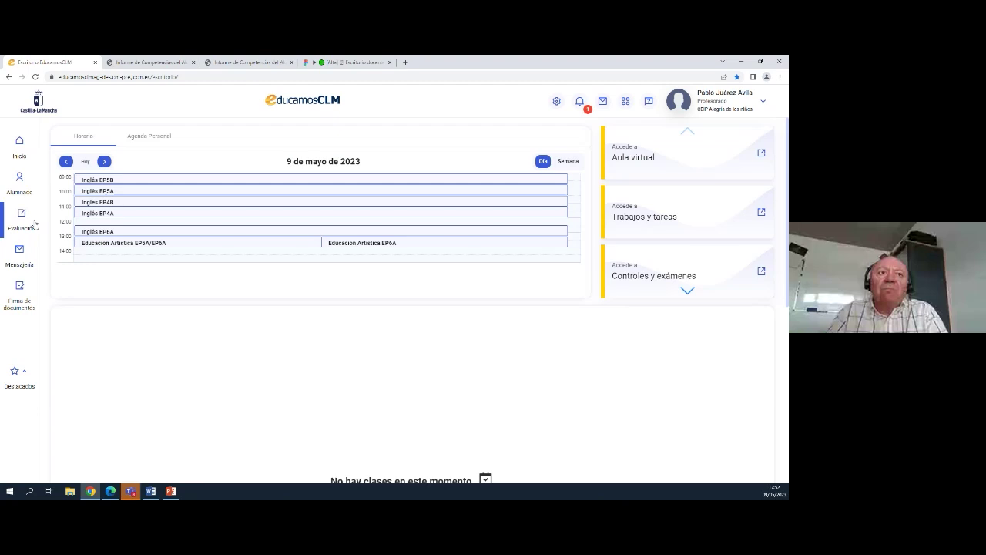
left_click(20, 224)
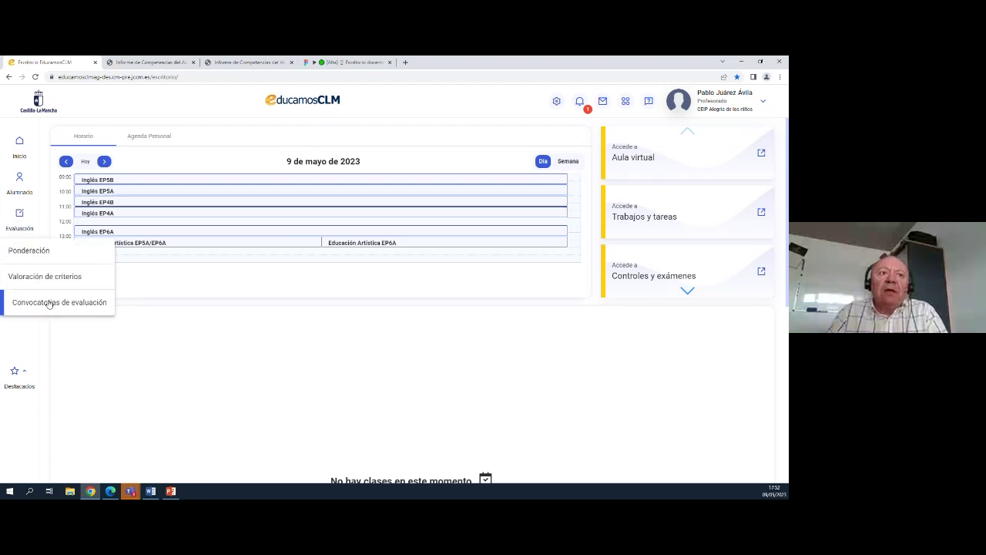
left_click(41, 276)
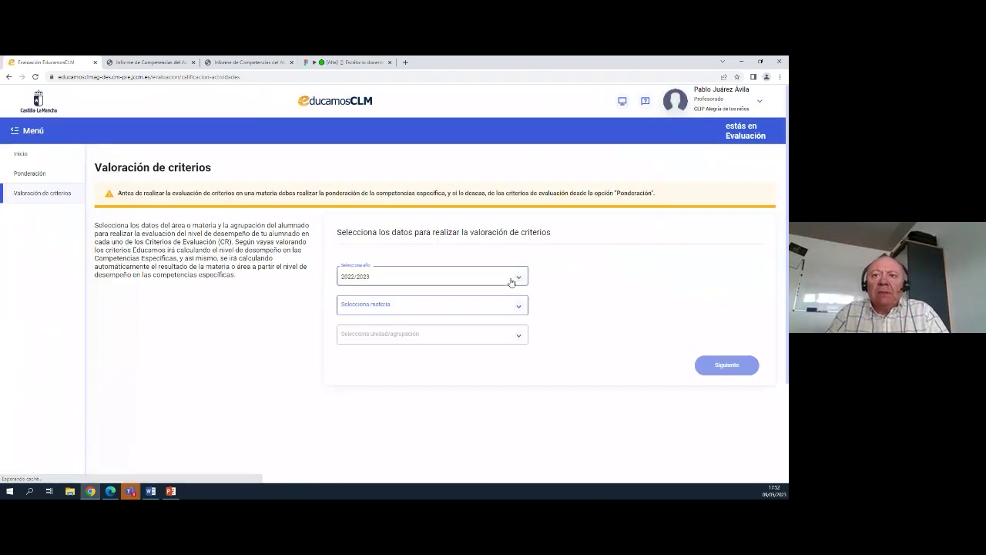
left_click(424, 307)
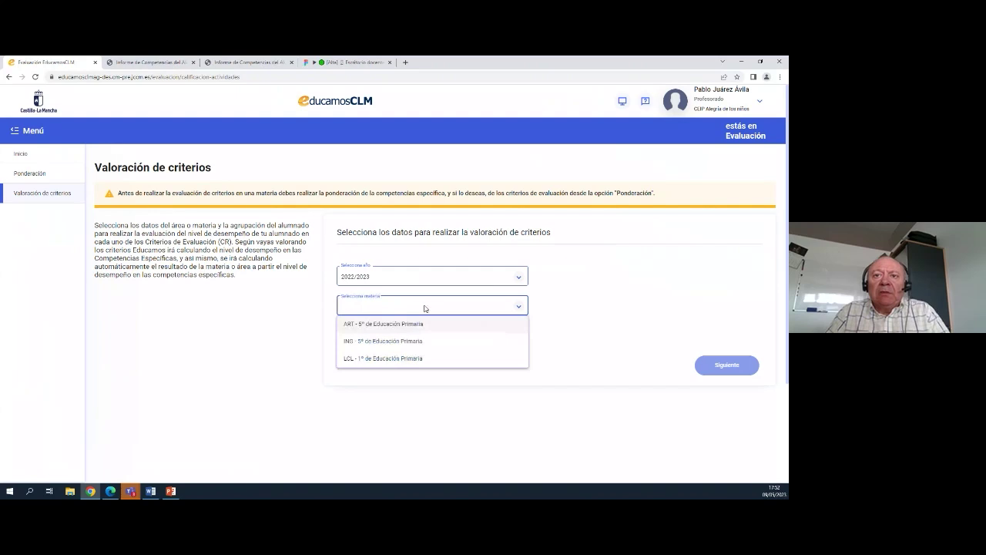
left_click(420, 359)
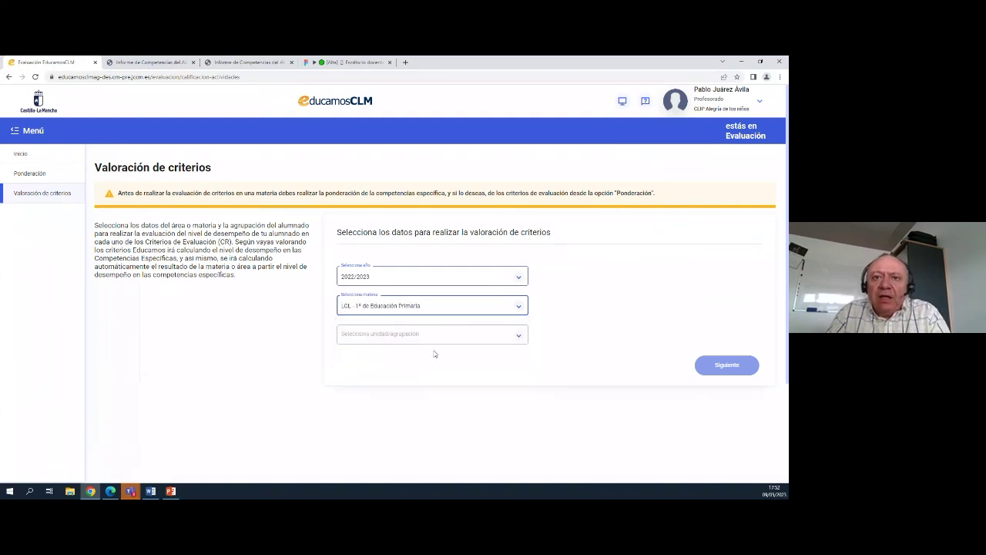
left_click(389, 338)
left_click(377, 354)
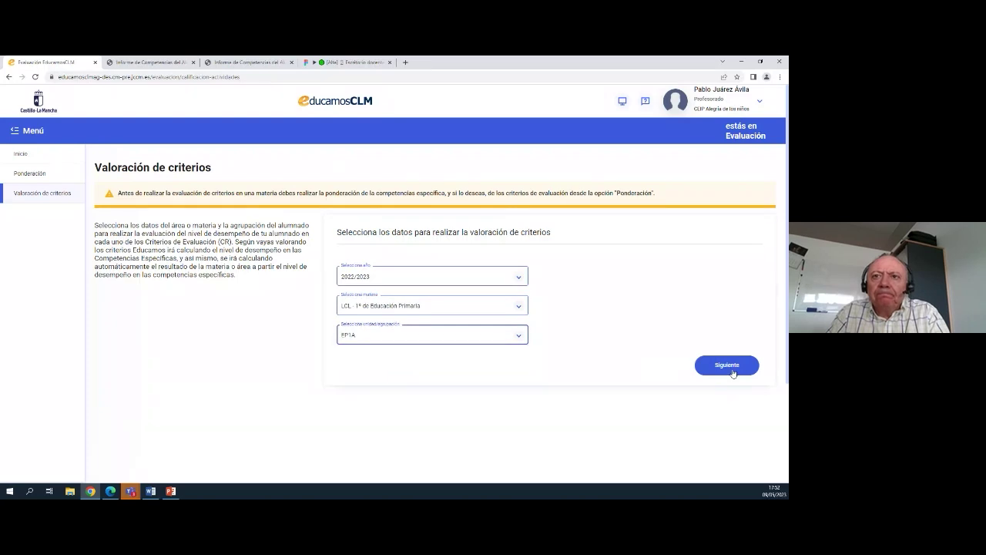
left_click(724, 365)
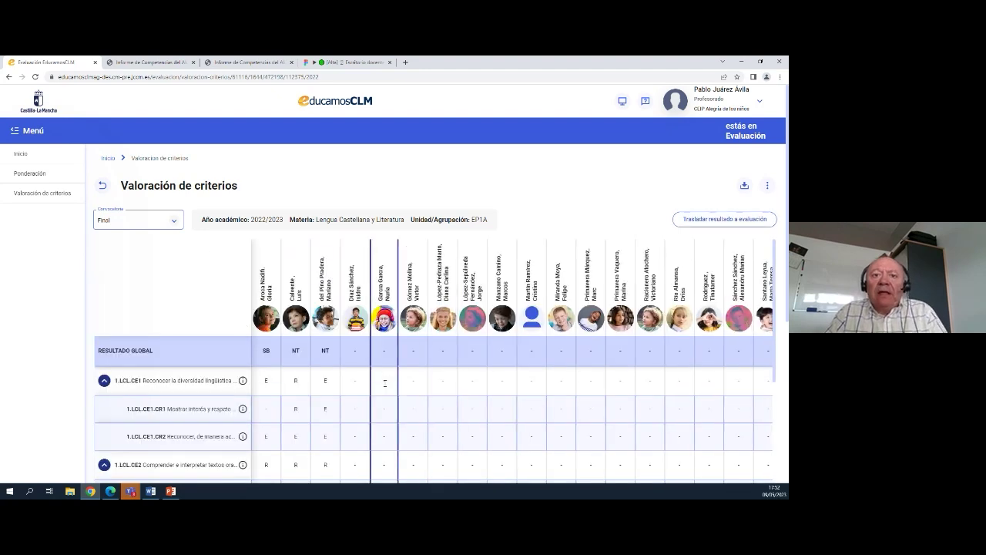
scroll(385, 380, "down", 1)
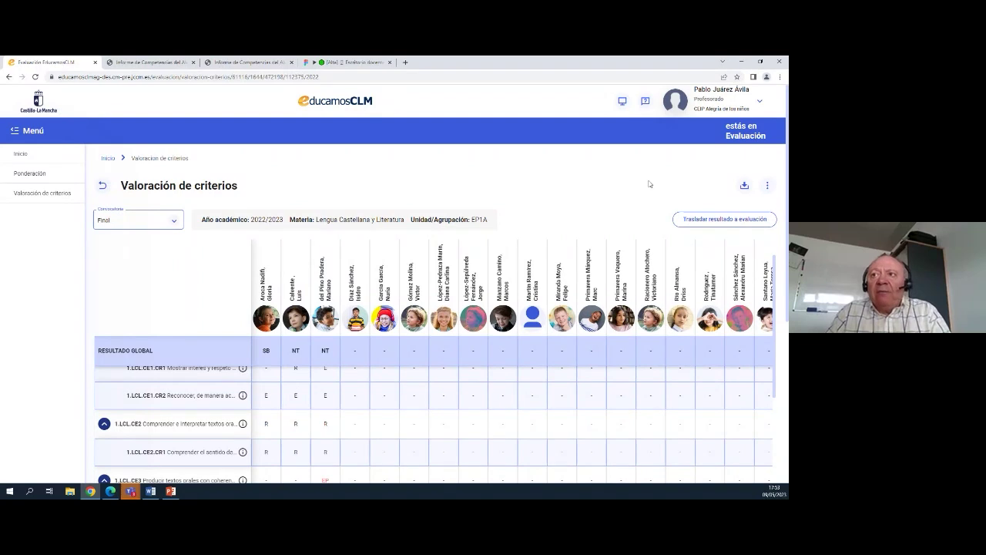
left_click(622, 101)
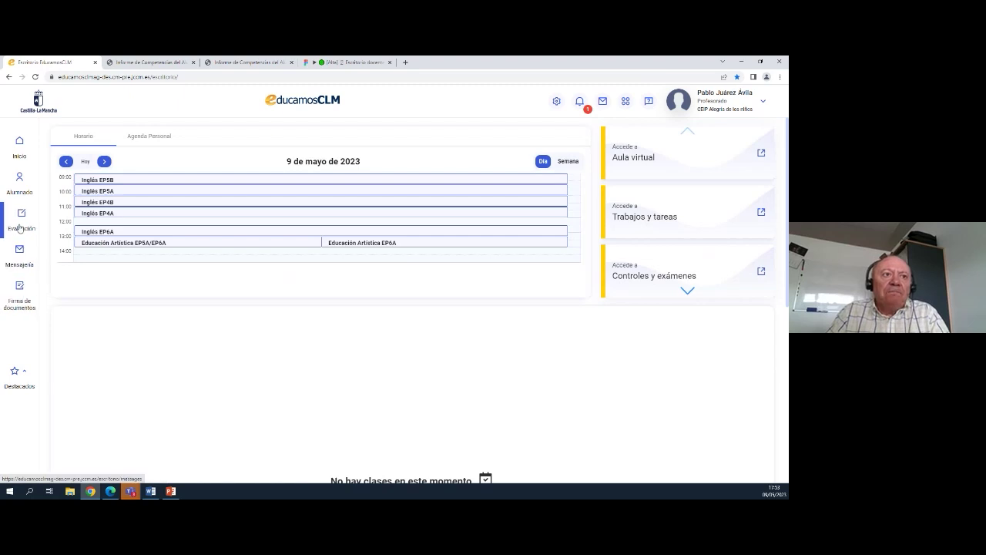
Open Convocatorias de evaluación with the Final (20/6/23 - 26/6/23) period, browsing the student groups without choosing.
mouse_move(20, 228)
left_click(48, 302)
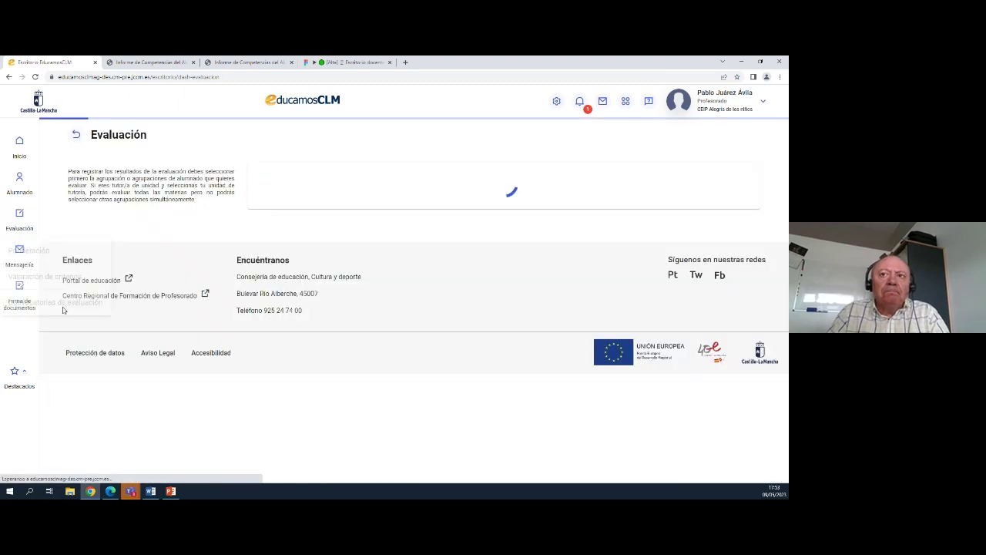
left_click(297, 238)
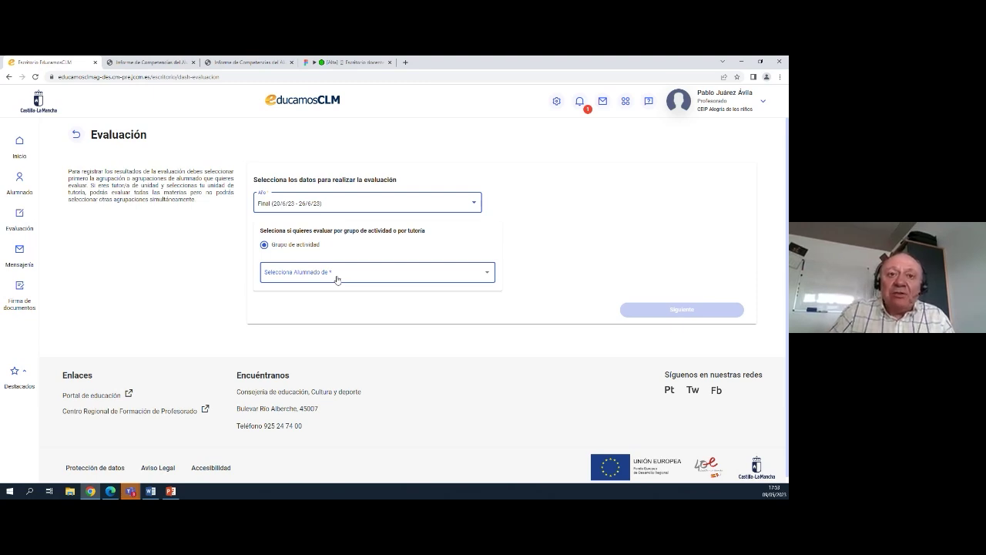
left_click(337, 279)
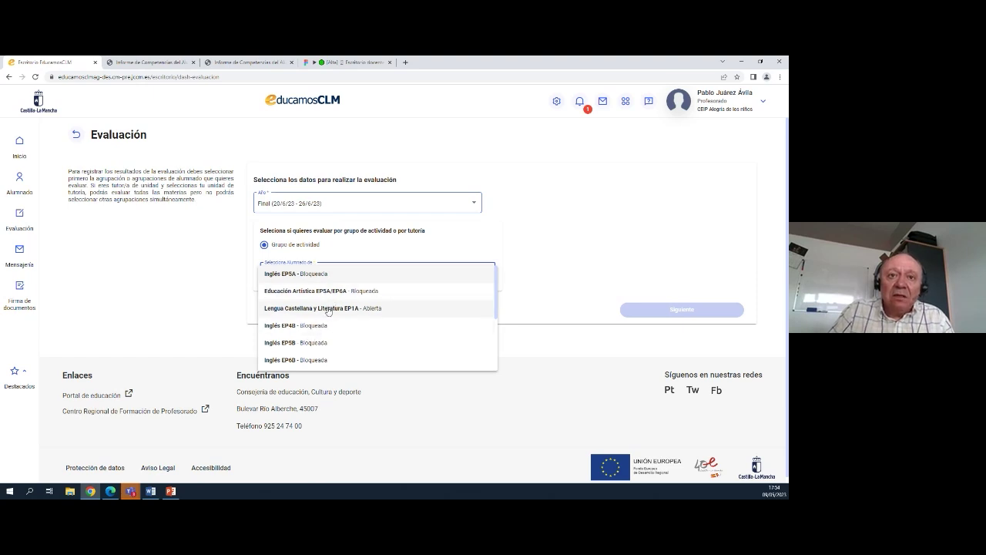
left_click(325, 206)
left_click(352, 211)
left_click(312, 204)
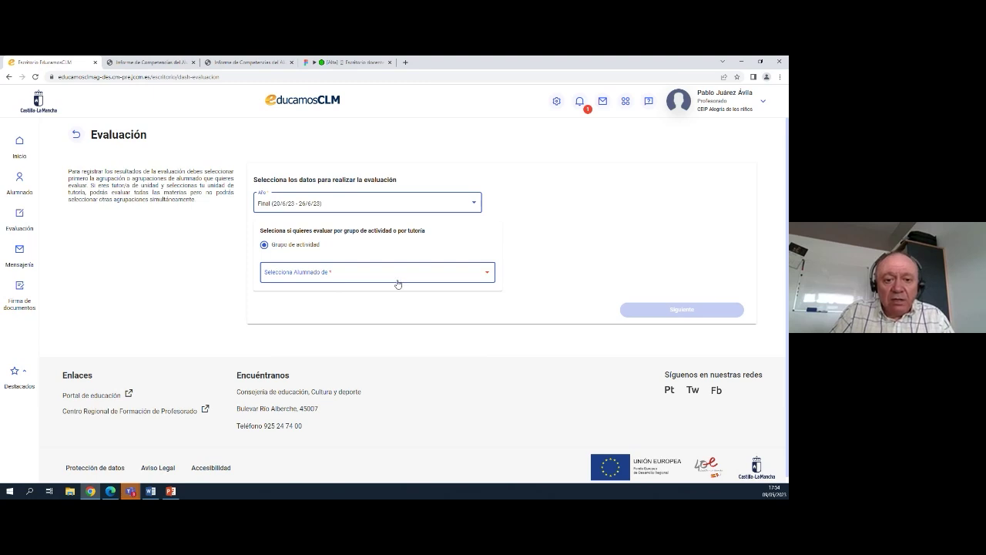
left_click(373, 277)
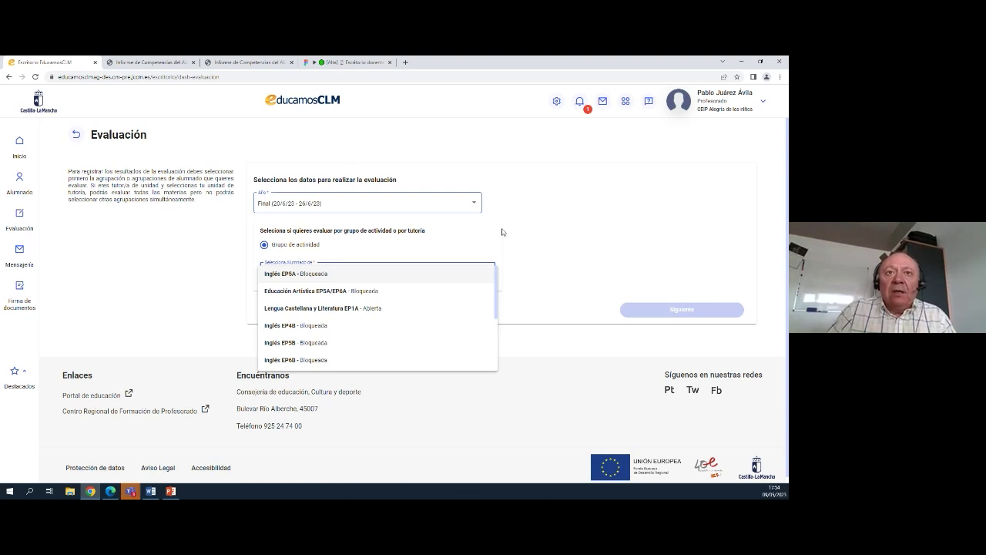
left_click(527, 237)
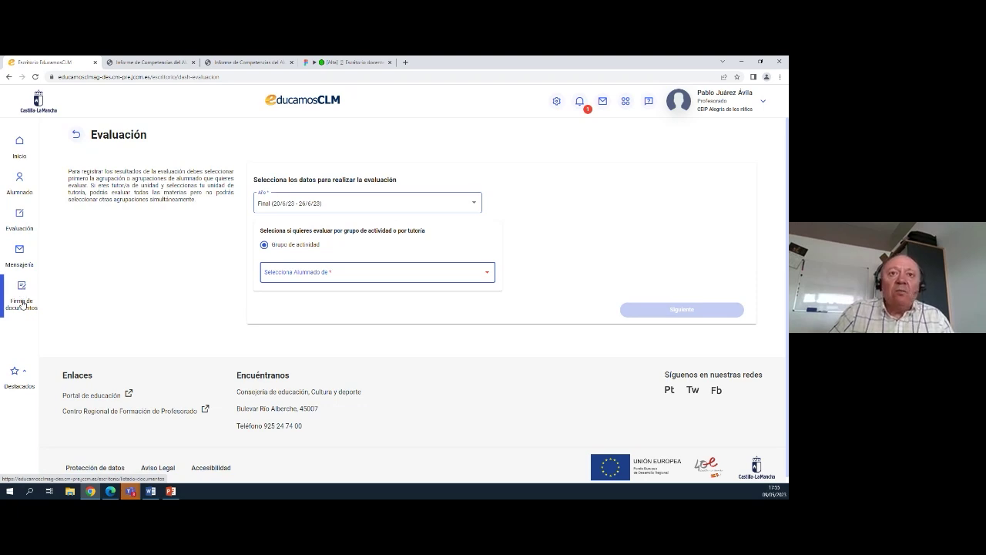
Open Firma de documentos, check the notifications, and filter to 'Pendientes de mi firma'.
left_click(23, 305)
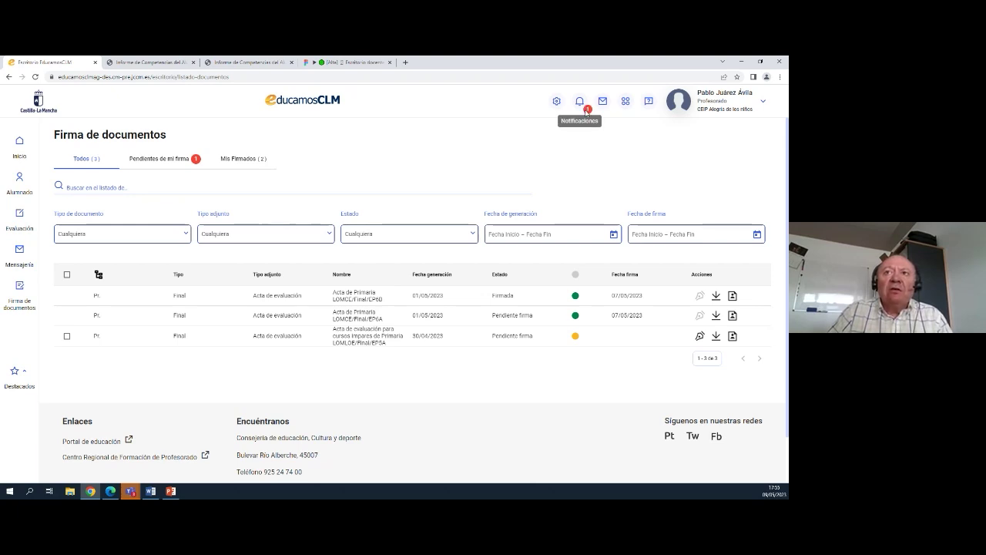
left_click(582, 103)
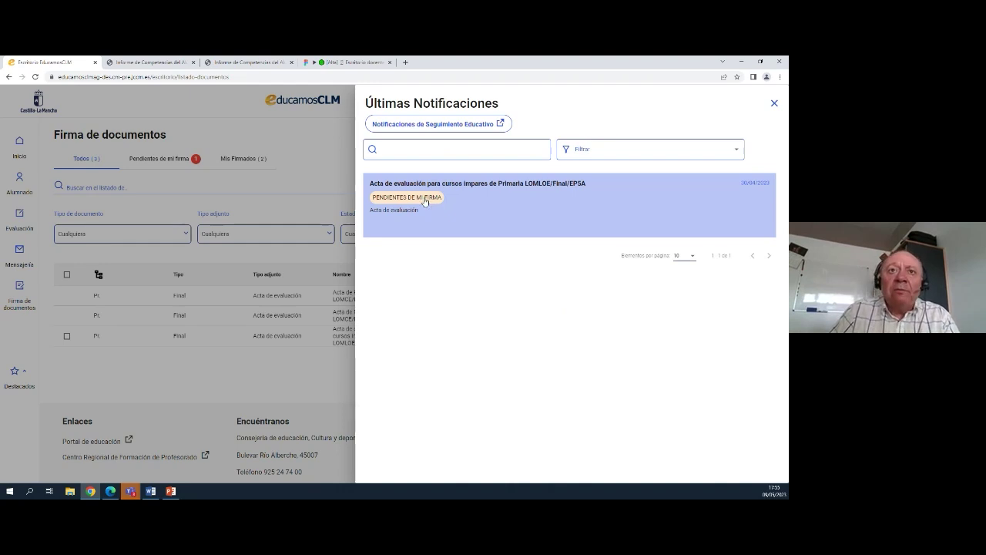
left_click(254, 183)
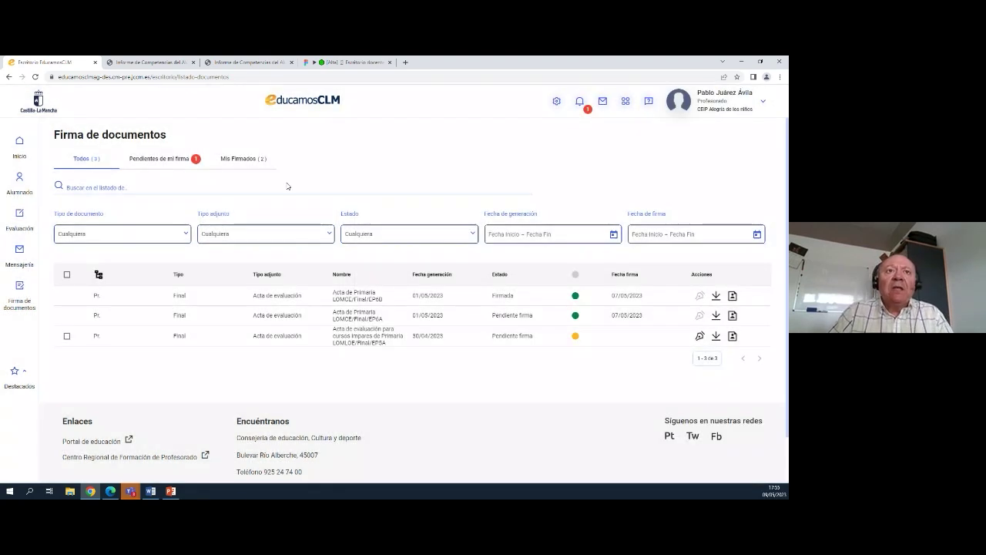
left_click(169, 161)
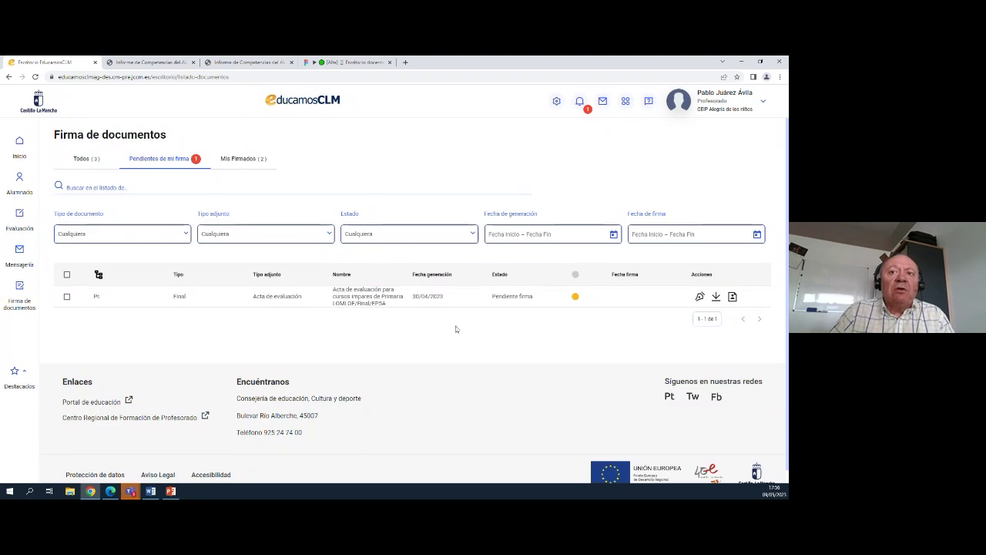
List all three evaluation records and check each status: one Firmada, two Pendiente firma.
left_click(89, 159)
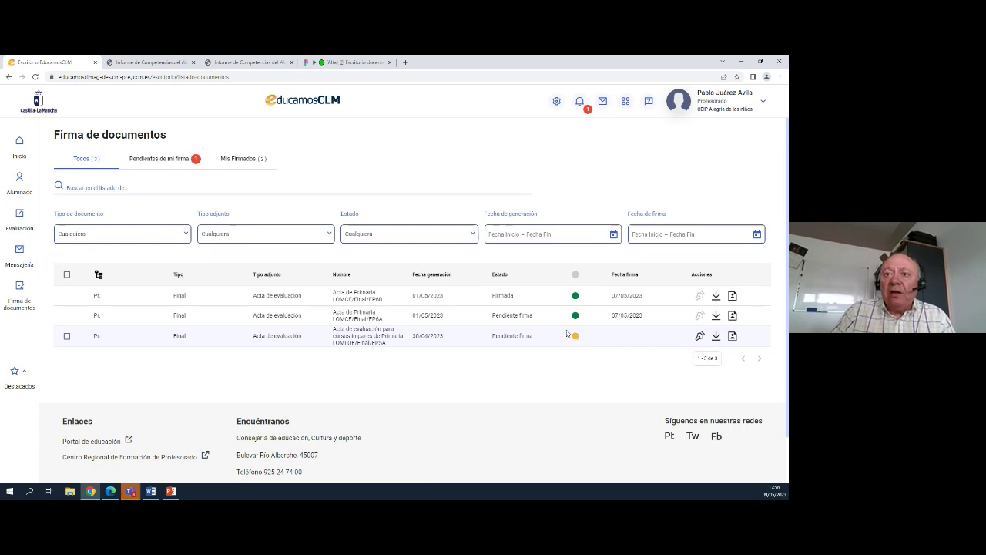
mouse_move(577, 339)
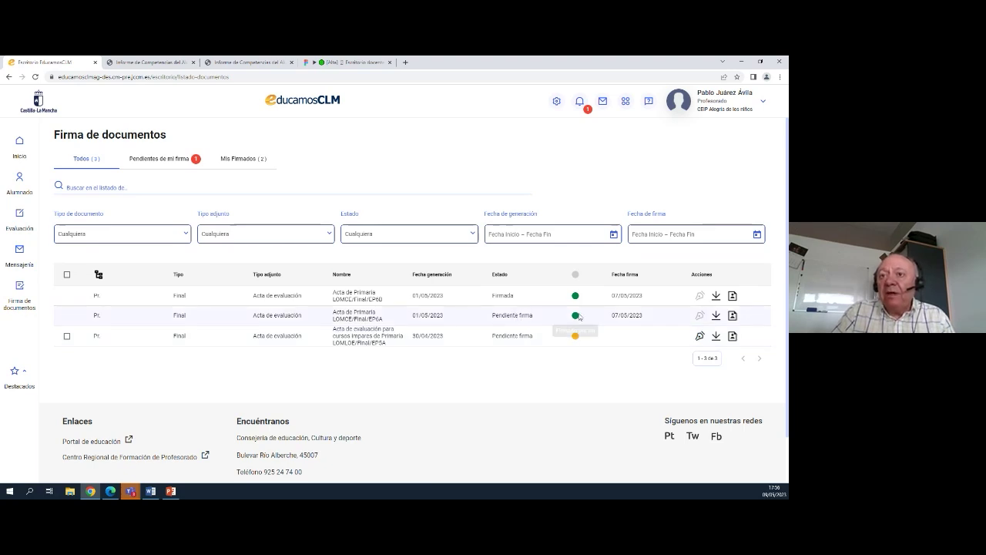
mouse_move(573, 316)
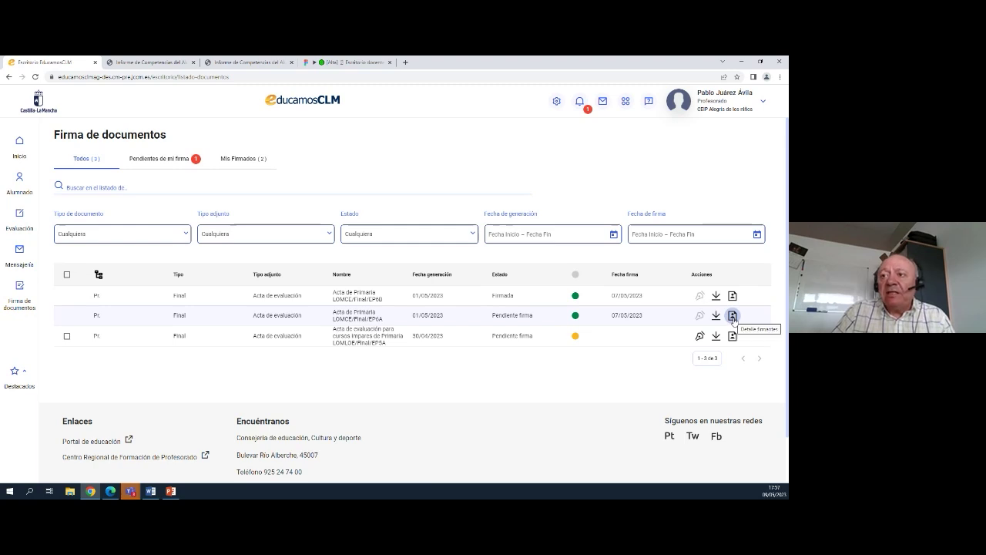
Review the signers of the EP6A and third records, then start signing the pending EP5A record.
left_click(732, 316)
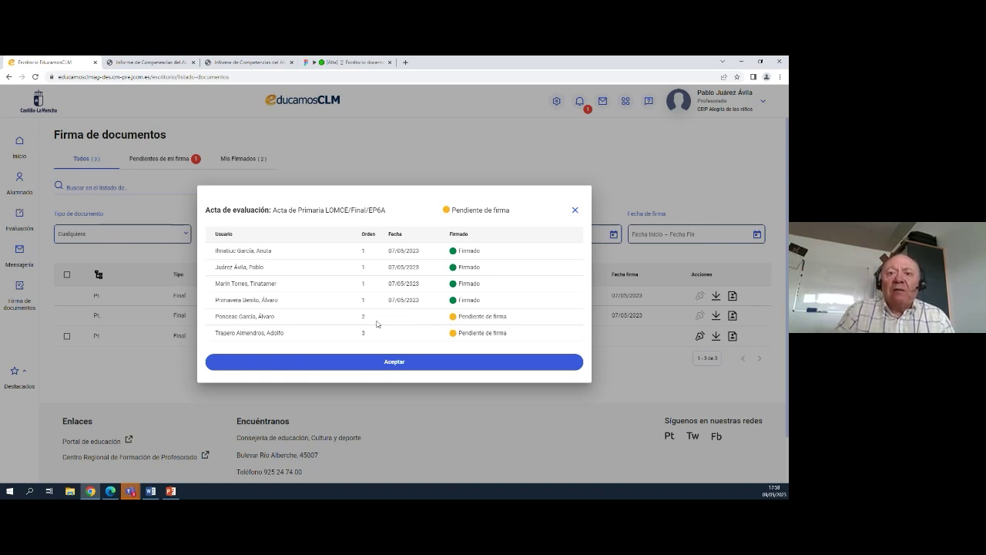
left_click(396, 364)
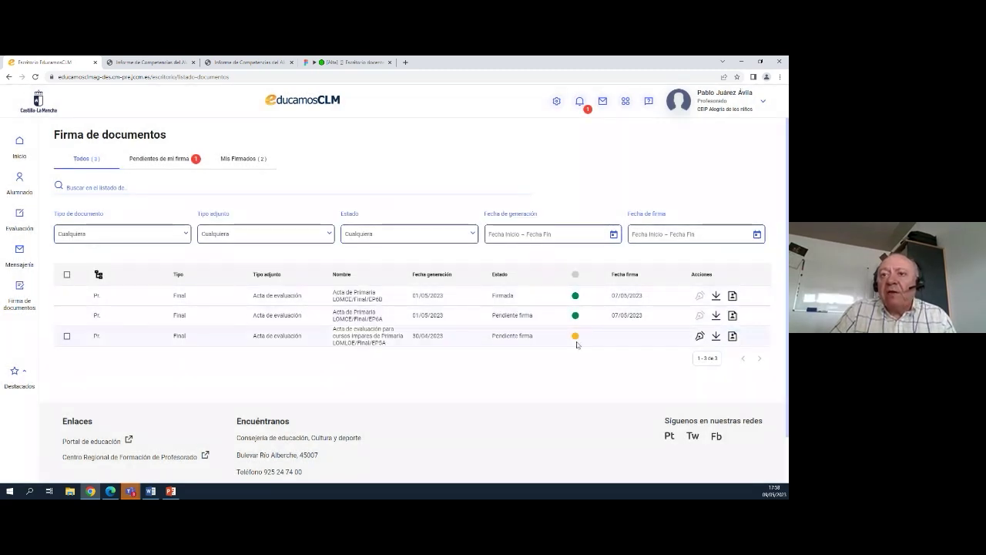
left_click(732, 337)
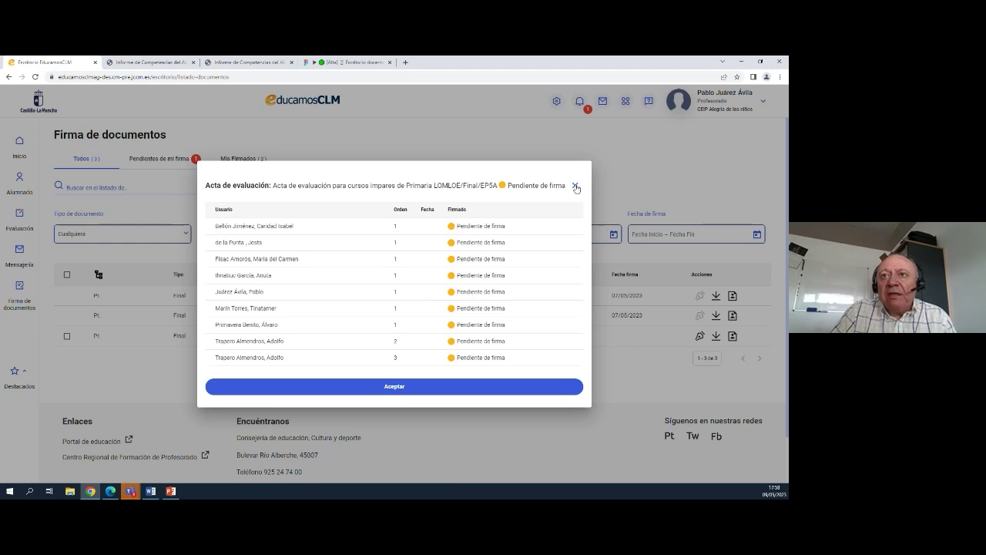
left_click(636, 174)
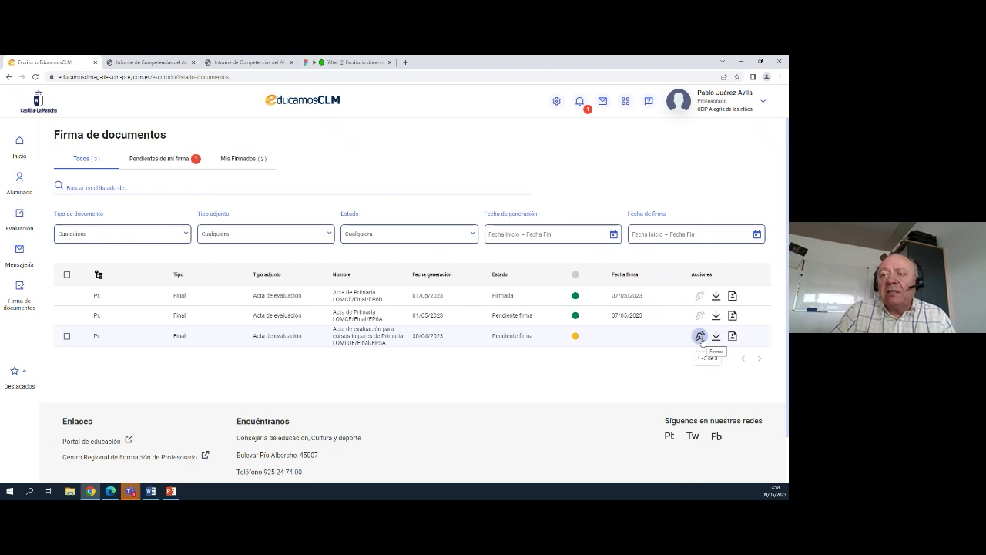
left_click(701, 336)
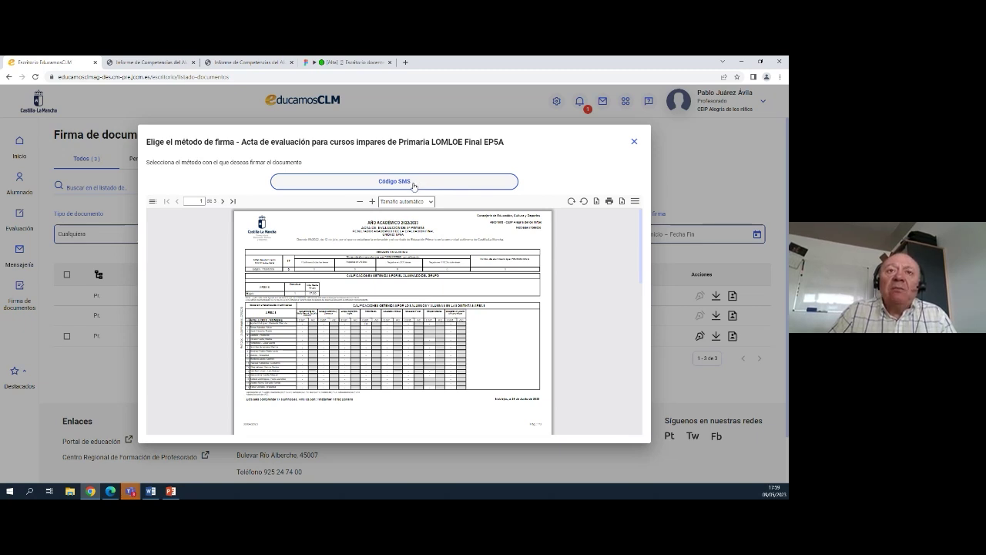
Pick Código SMS as the signing method for the EP5A evaluation record.
left_click(414, 184)
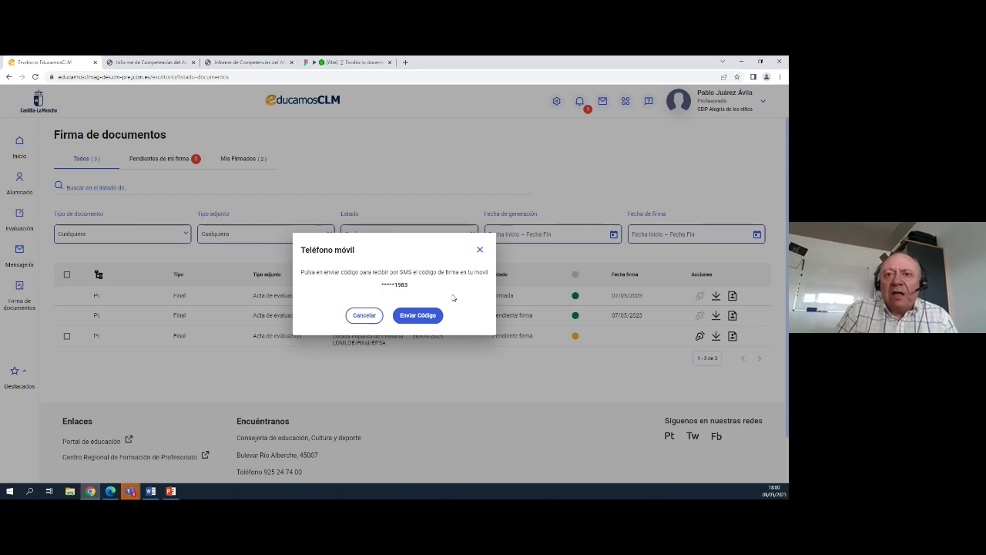
Send the SMS code to the mobile, enter the six-character verification code, and sign the EP5A record.
left_click(439, 315)
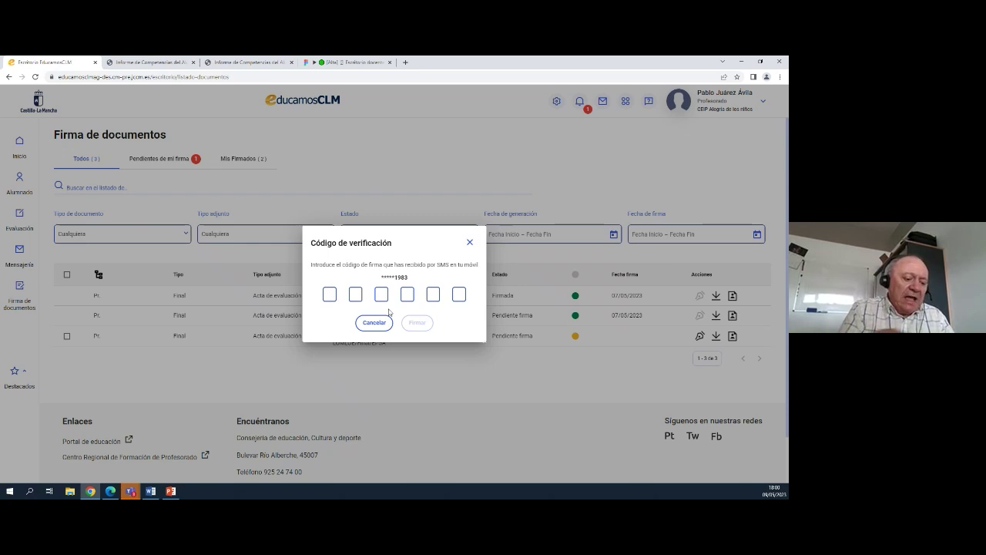
left_click(329, 294)
left_click(331, 293)
key("Tab")
key("BackSpace")
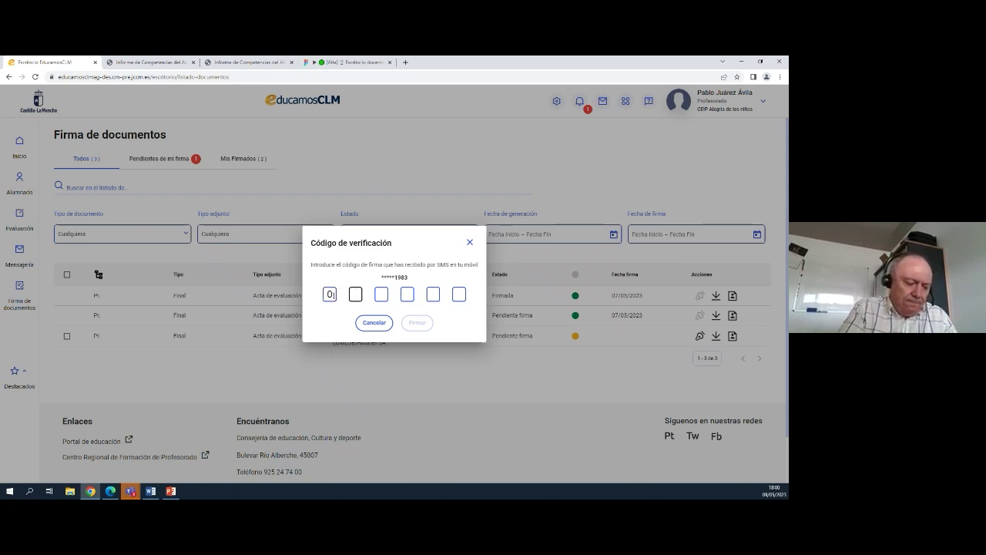
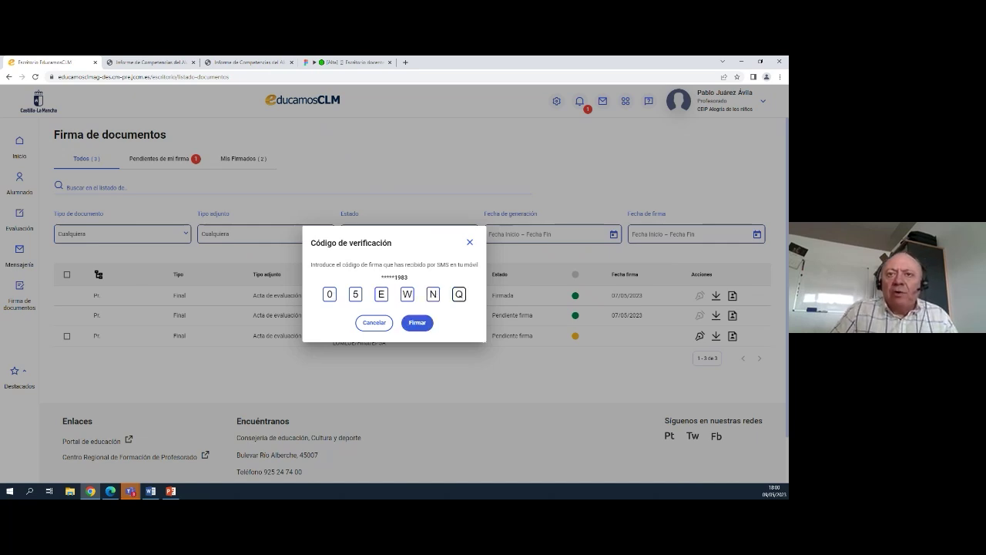
left_click(421, 323)
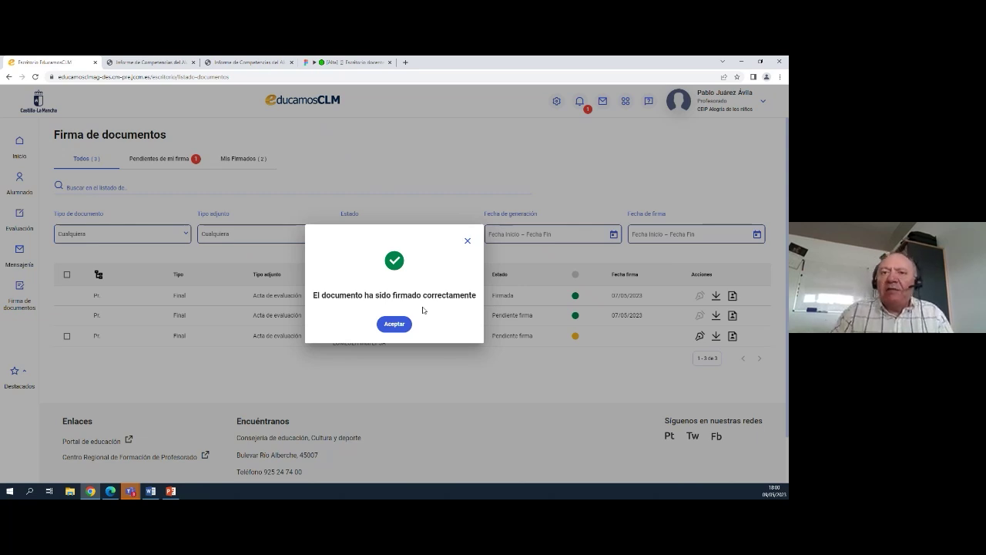
Acknowledge the success message and verify the EP5A signers list shows the 09/05/2023 signature.
left_click(396, 324)
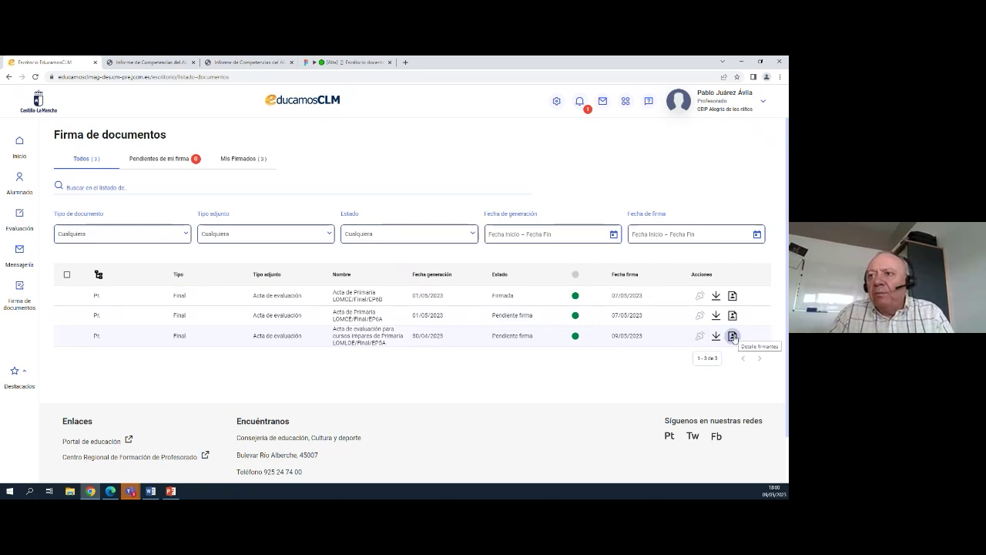
left_click(732, 336)
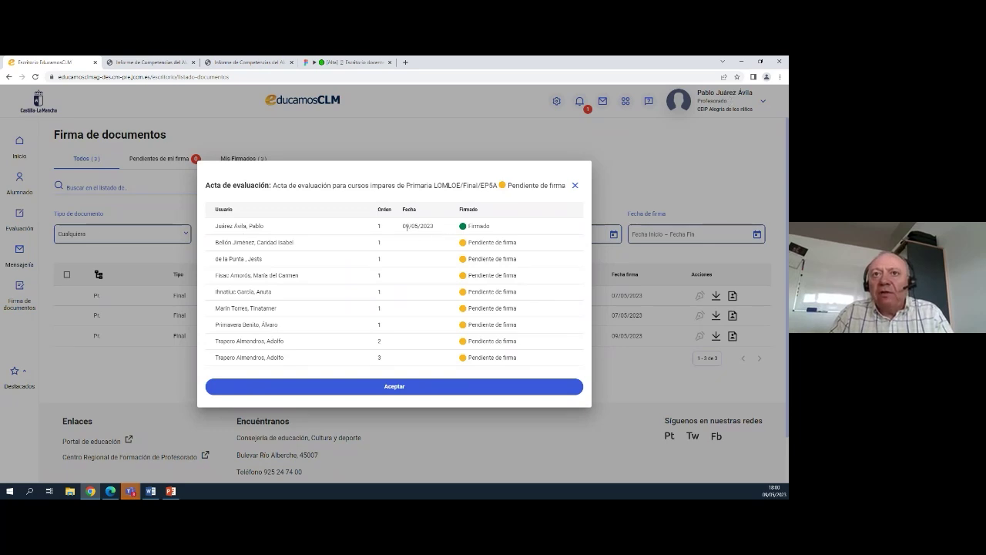
left_click(574, 185)
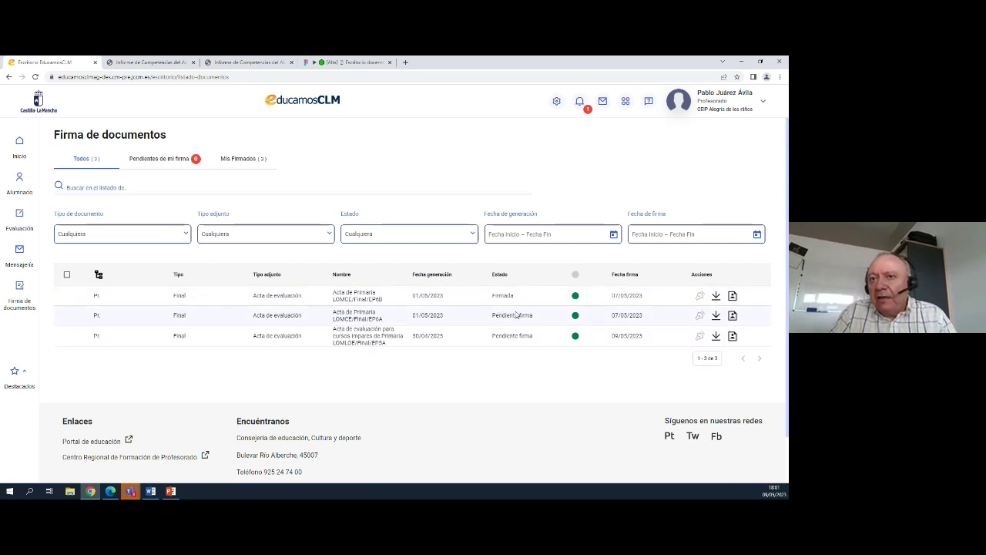
left_click_drag(514, 300, 490, 297)
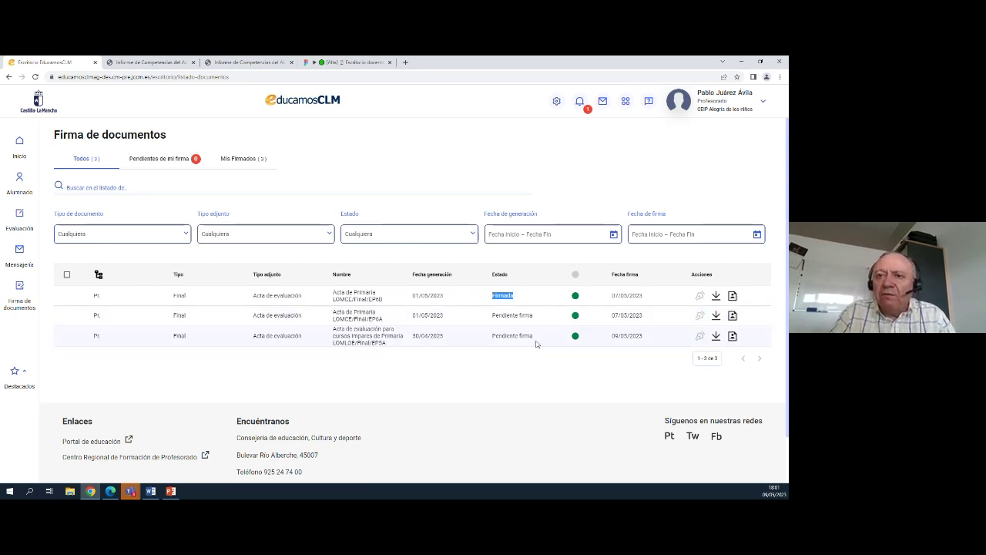
left_click_drag(490, 337, 539, 338)
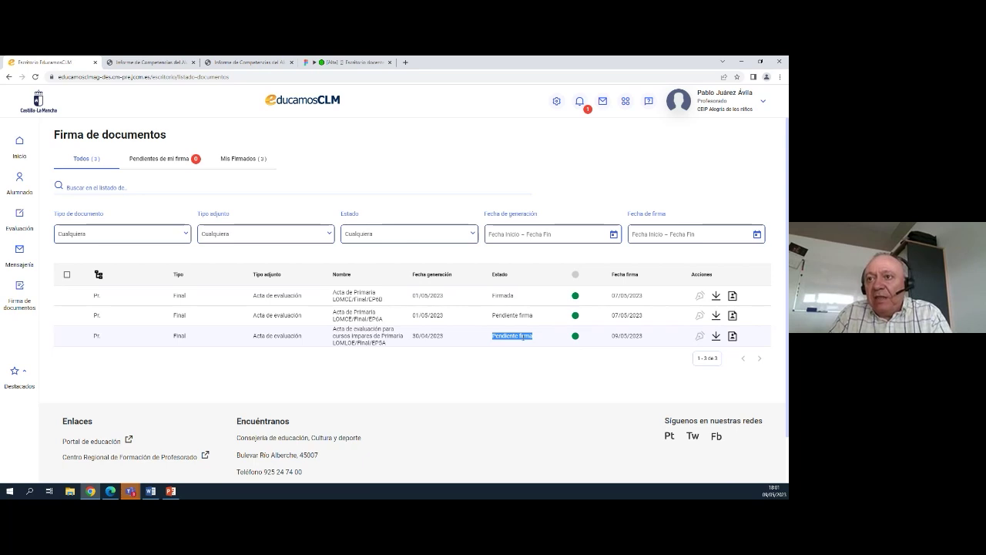
left_click(732, 336)
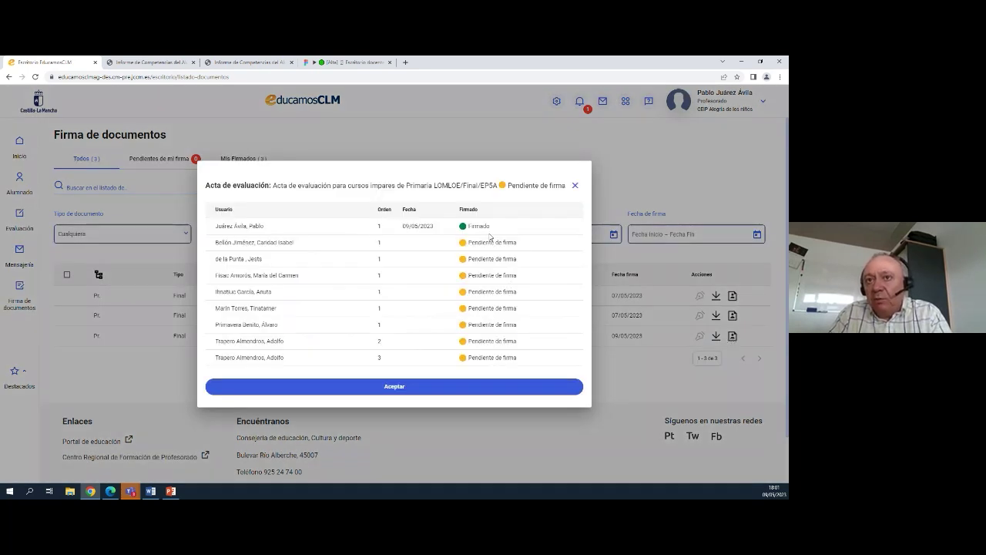
left_click(575, 186)
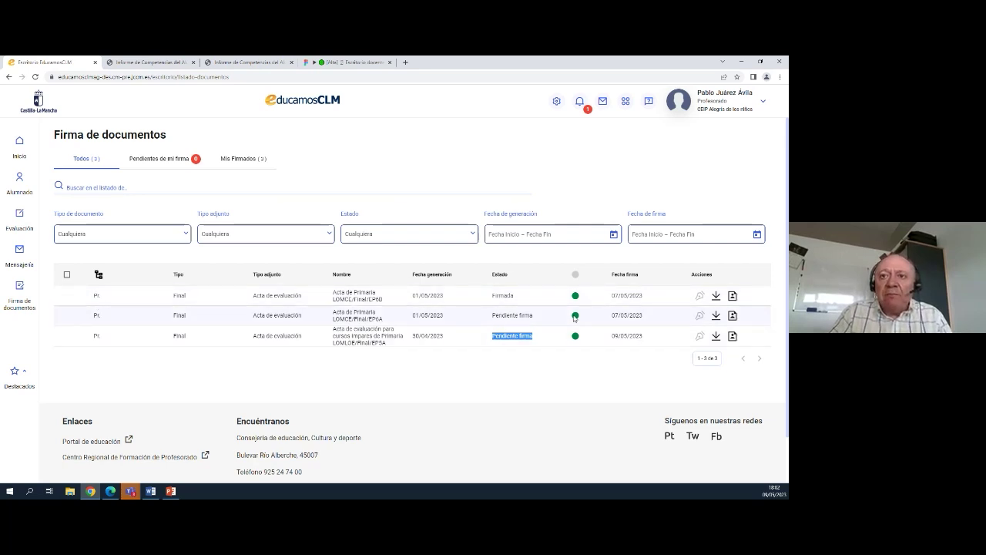
Open the Evaluación flyout in the left sidebar to reveal Ponderación, Valoración de criterios and Convocatorias.
mouse_move(578, 332)
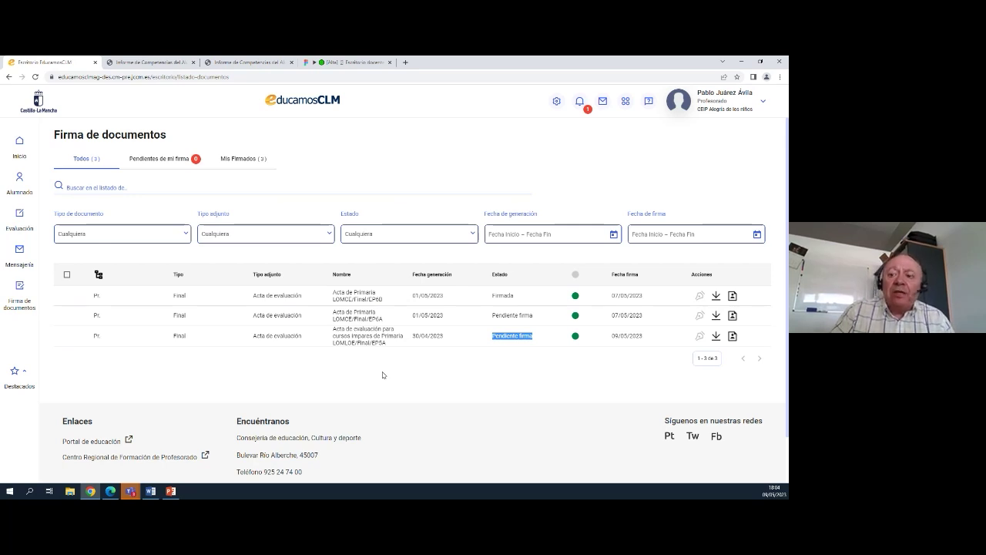
left_click(19, 219)
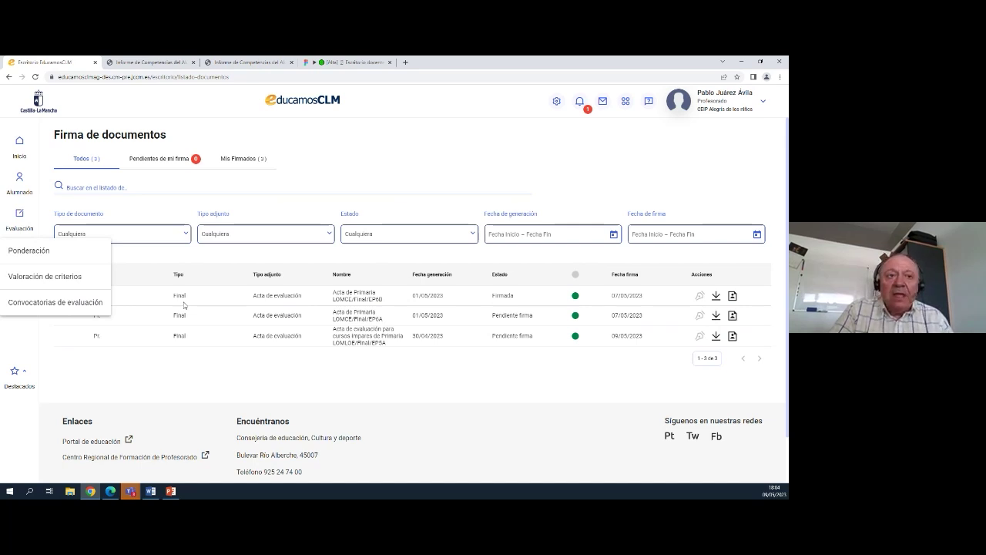
left_click(70, 284)
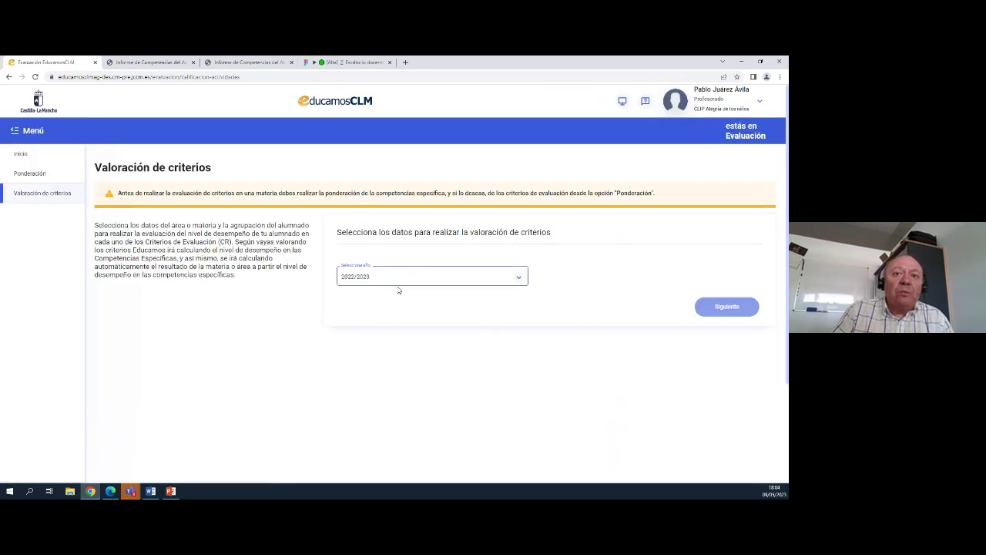
left_click(401, 279)
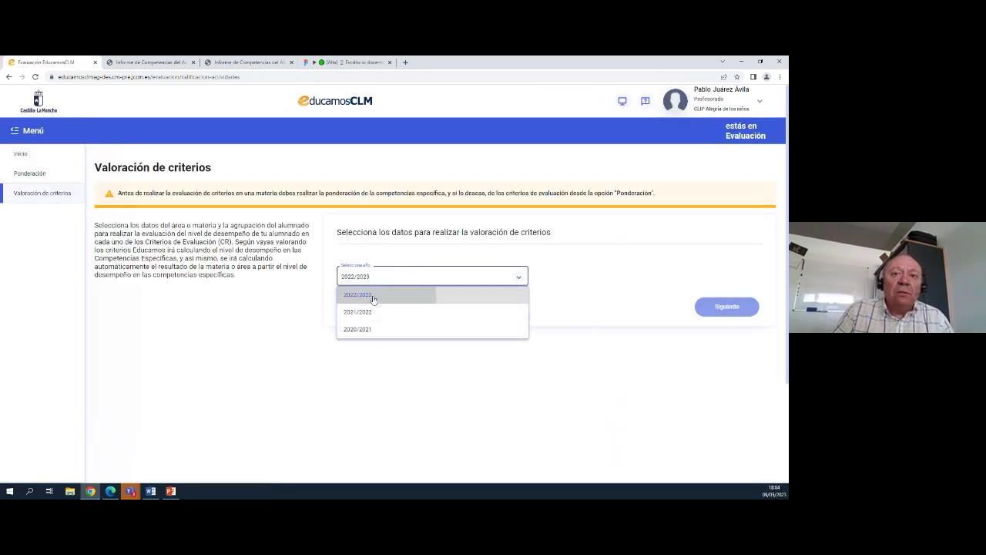
left_click(374, 300)
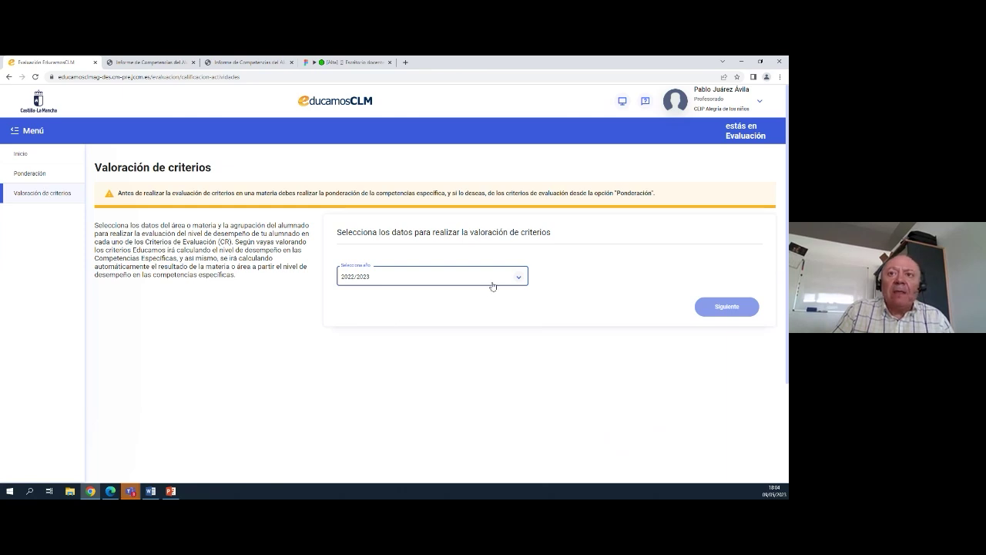
left_click(403, 306)
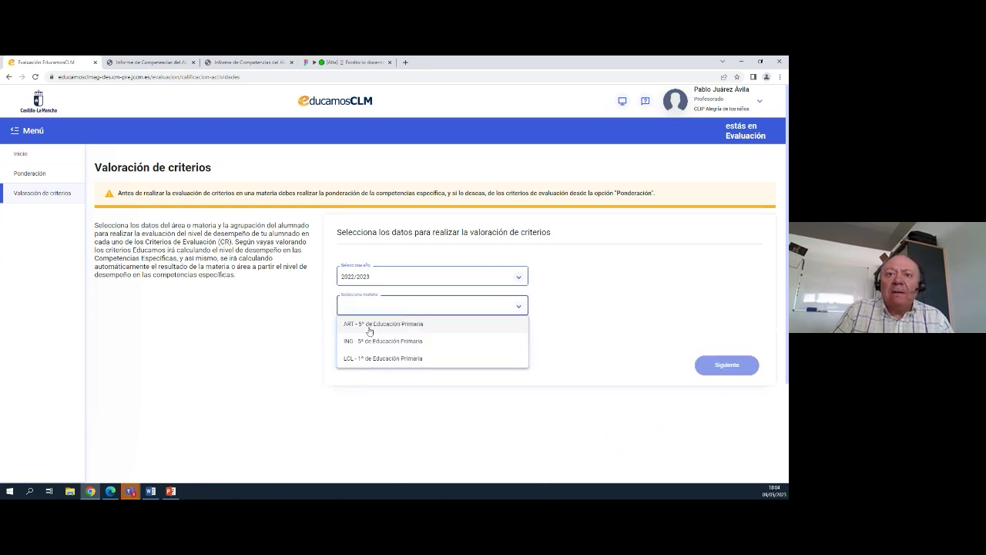
left_click(374, 341)
left_click(422, 337)
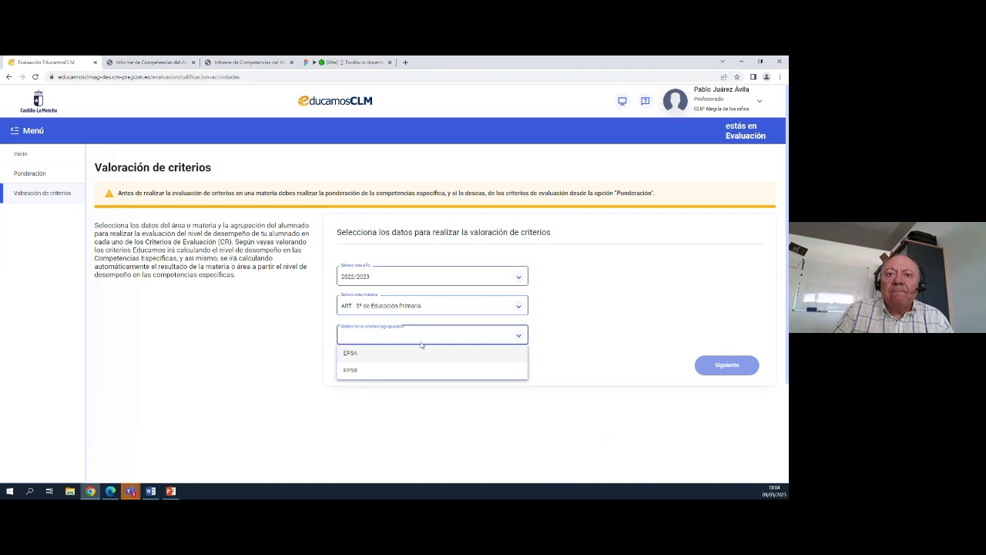
left_click(365, 356)
left_click(727, 368)
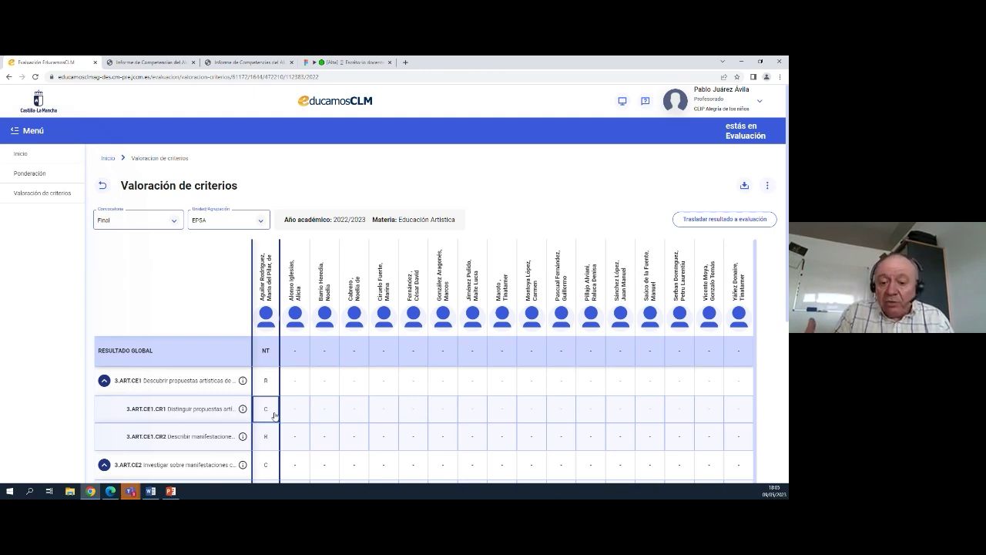
scroll(274, 408, "down", 1)
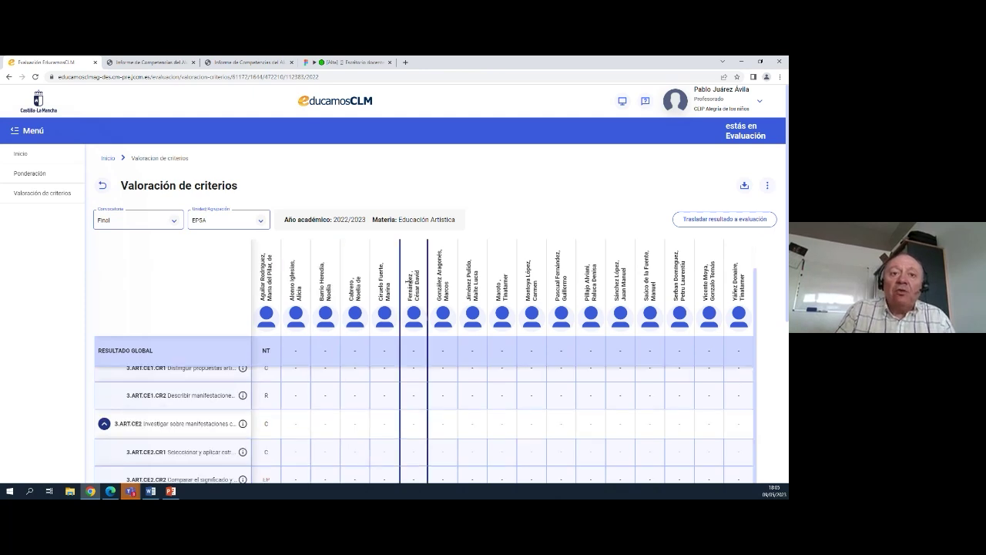
scroll(271, 400, "up", 1)
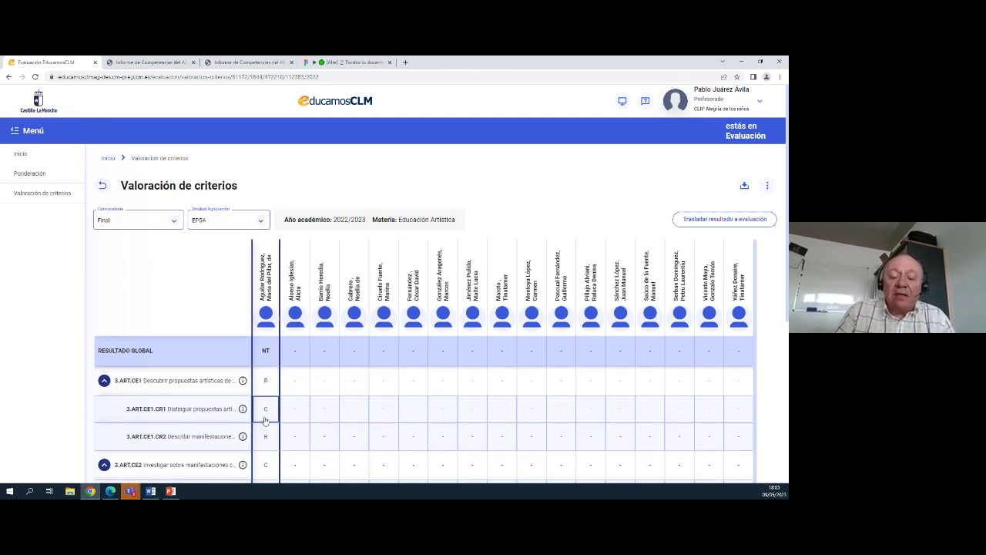